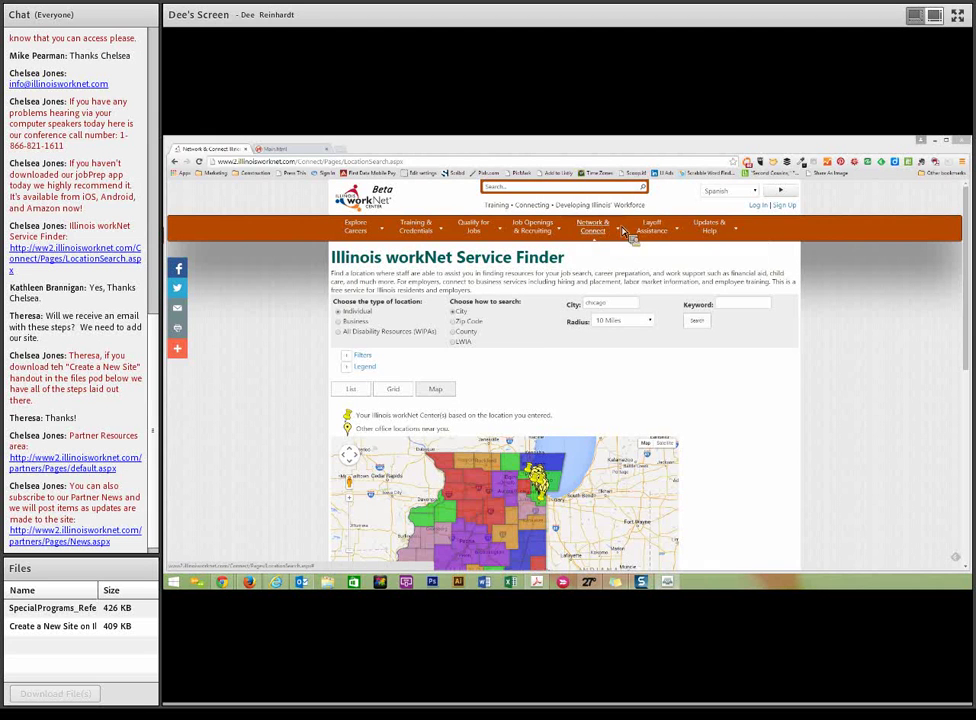
Run a Service Finder search around Springfield with a 25 Miles radius.
{"action": "mouse_move", "coordinate": [607, 231]}
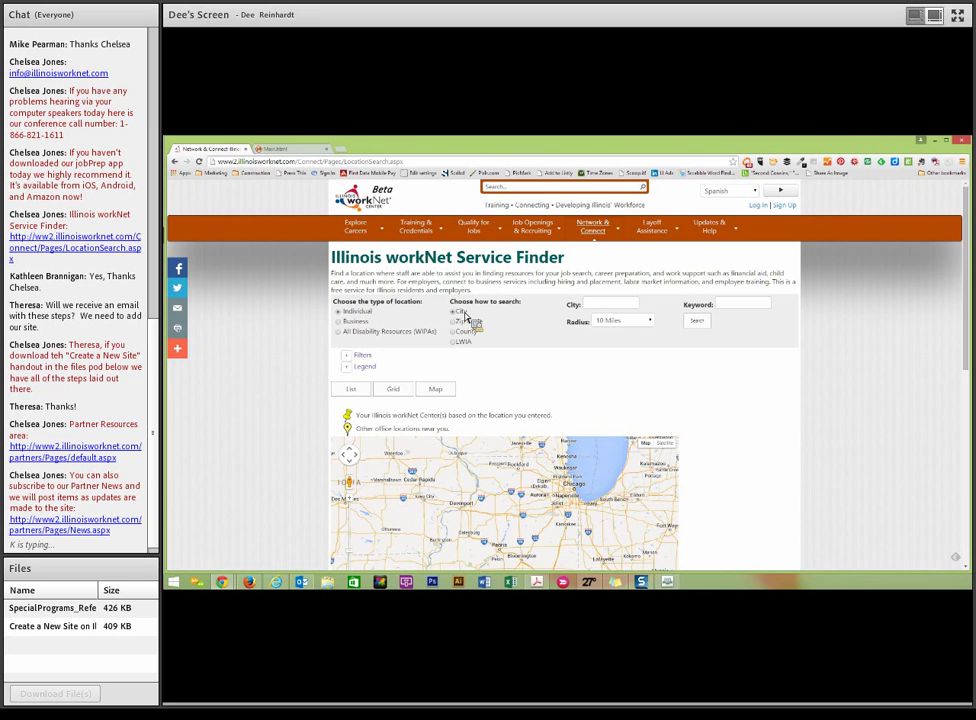
{"action": "left_click", "coordinate": [593, 308]}
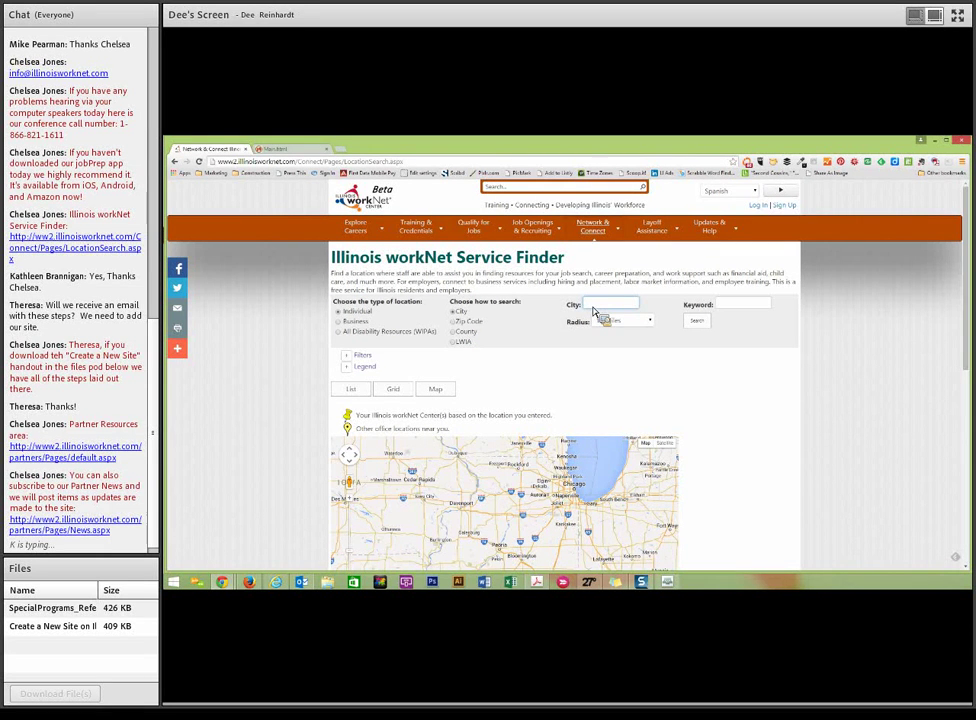
{"action": "type", "text": "Spring"}
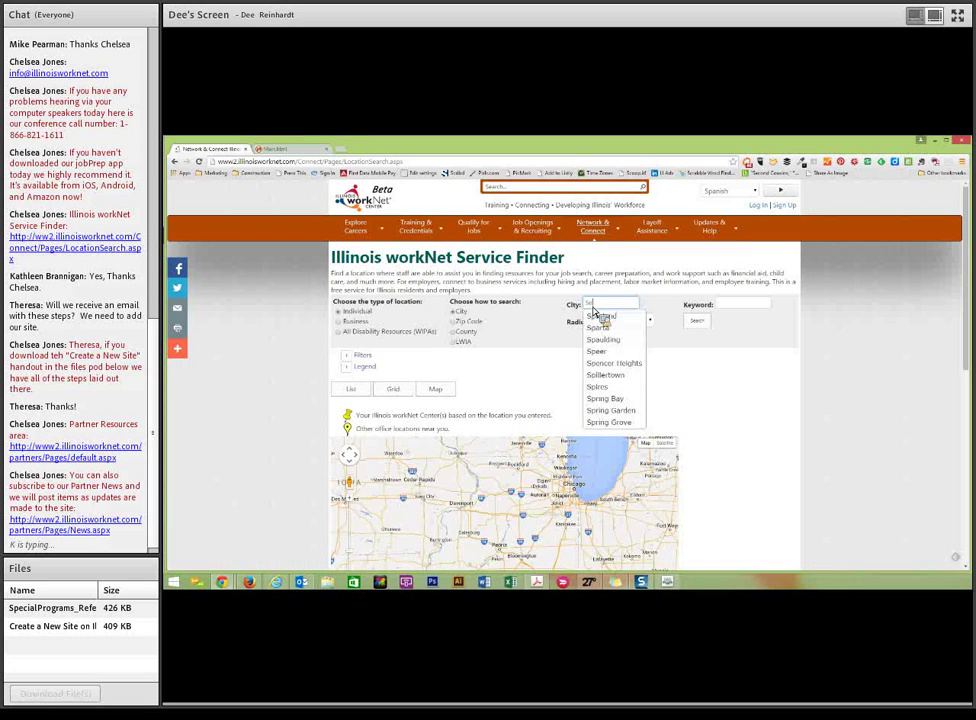
{"action": "key", "text": "Down"}
{"action": "key", "text": "Down"}
{"action": "key", "text": "Down"}
{"action": "key", "text": "Down"}
{"action": "key", "text": "Down"}
{"action": "key", "text": "Down"}
{"action": "key", "text": "Down"}
{"action": "key", "text": "Return"}
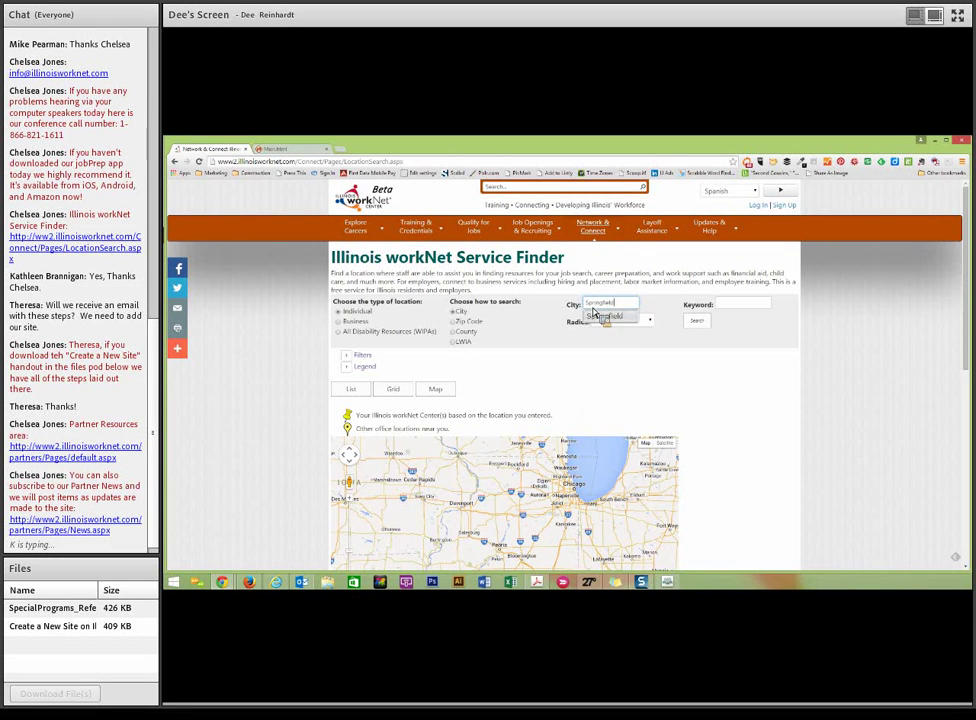
{"action": "left_click", "coordinate": [650, 321]}
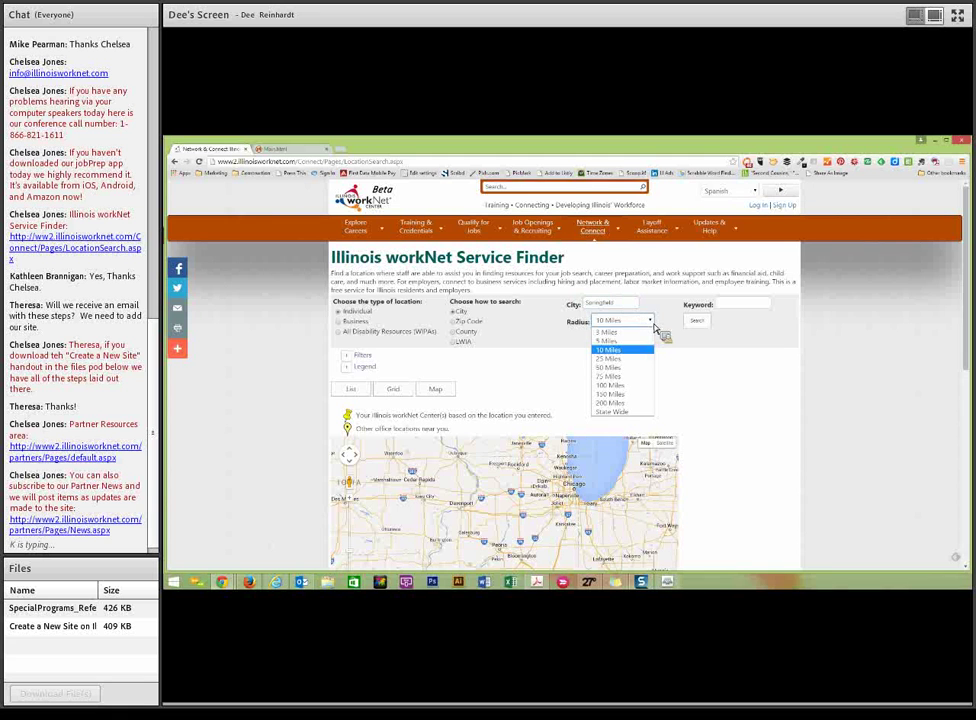
{"action": "left_click", "coordinate": [614, 359]}
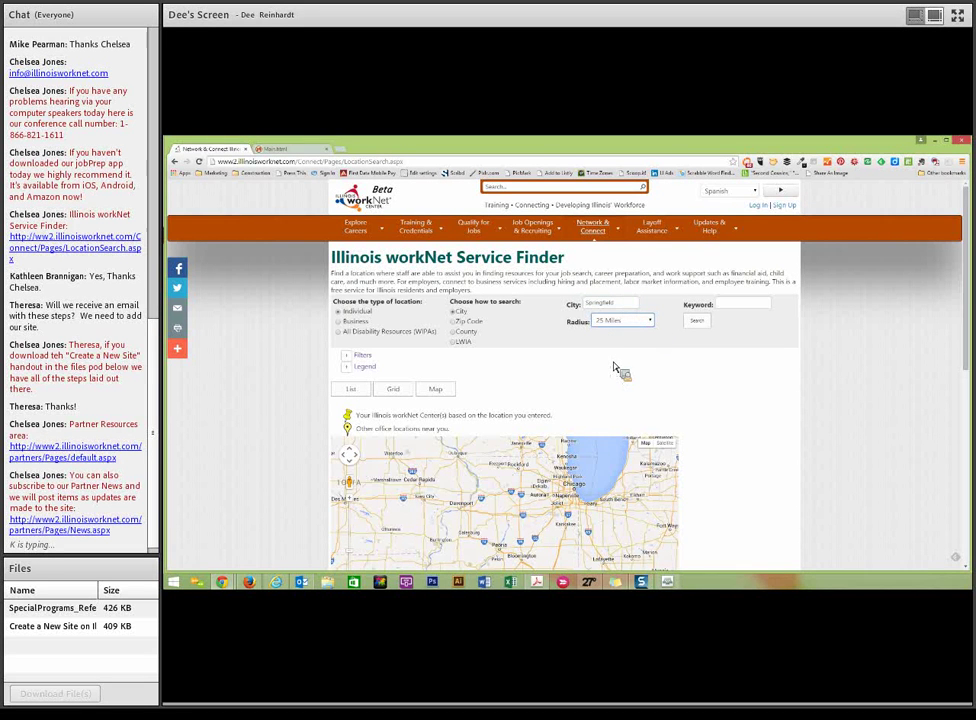
{"action": "left_click", "coordinate": [697, 321]}
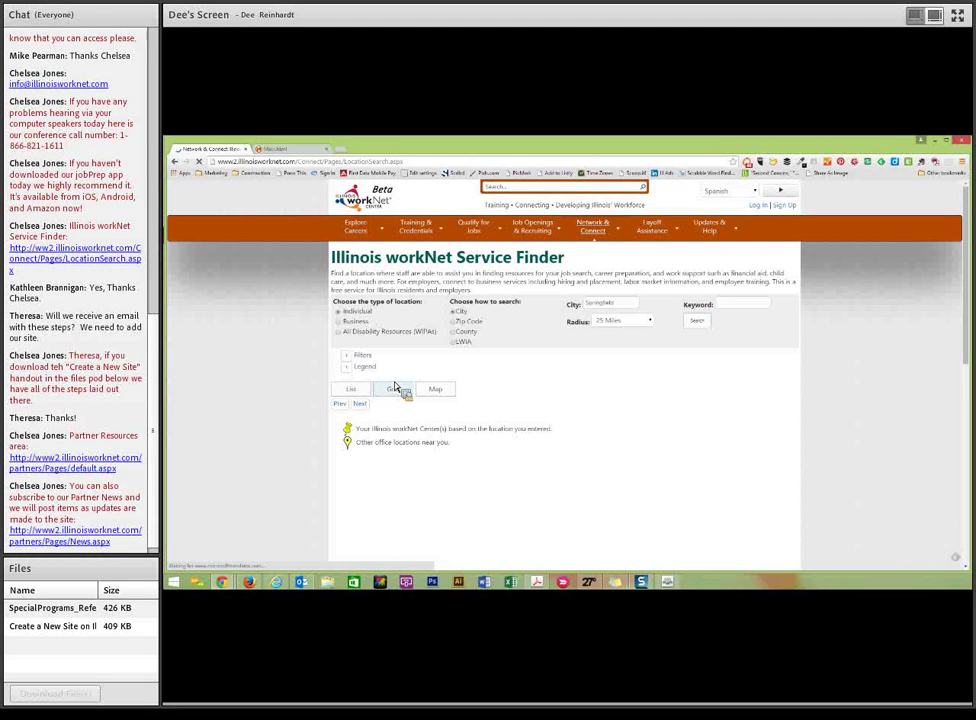
Browse the Springfield results first as a list, then as a grid.
{"action": "left_click", "coordinate": [355, 392]}
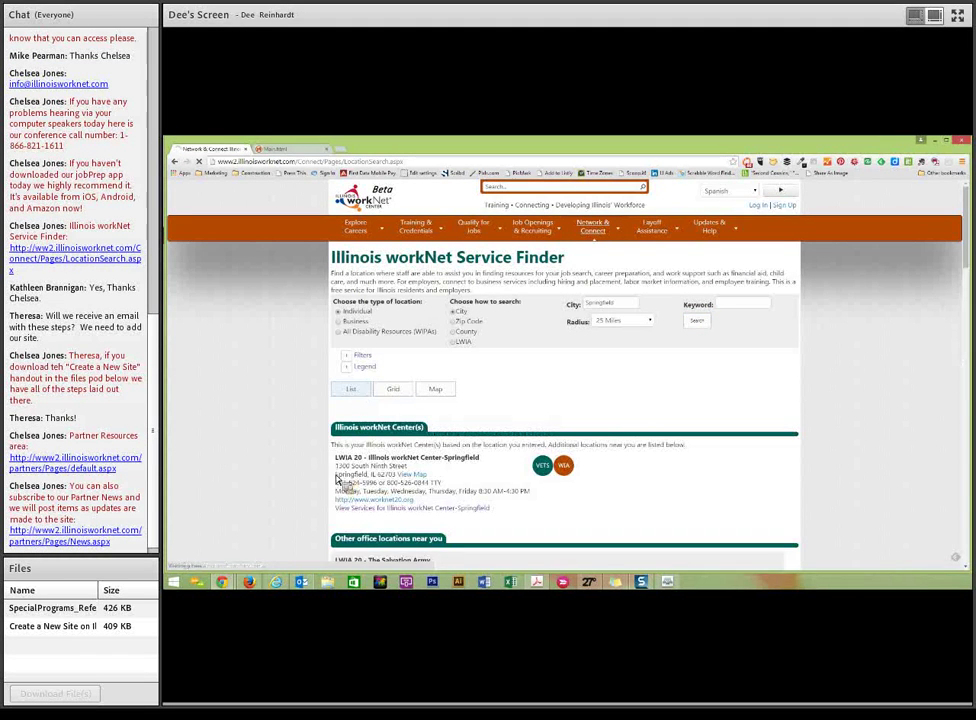
{"action": "scroll", "coordinate": [330, 497], "scroll_direction": "down", "scroll_amount": 1}
{"action": "scroll", "coordinate": [330, 497], "scroll_direction": "down", "scroll_amount": 5}
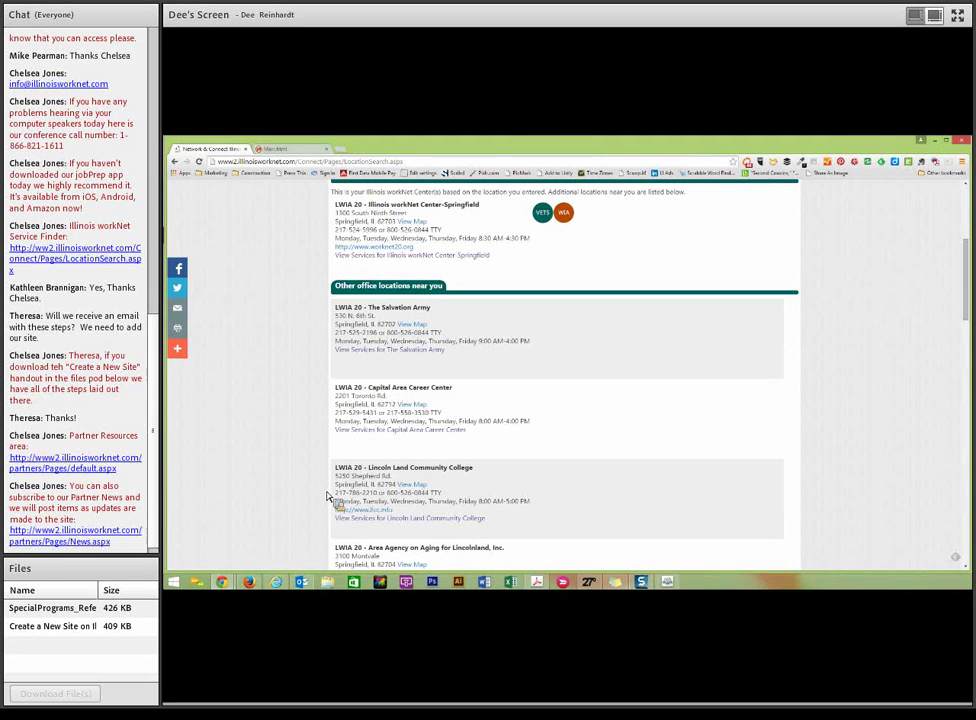
{"action": "scroll", "coordinate": [330, 497], "scroll_direction": "down", "scroll_amount": 2}
{"action": "scroll", "coordinate": [333, 497], "scroll_direction": "up", "scroll_amount": 5}
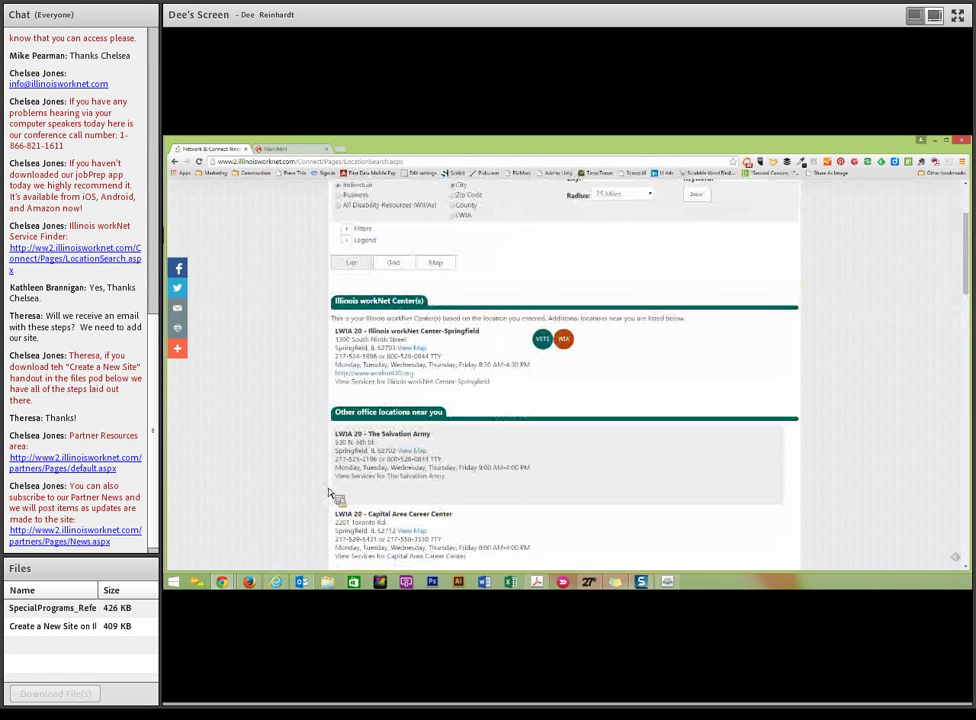
{"action": "left_click", "coordinate": [394, 263]}
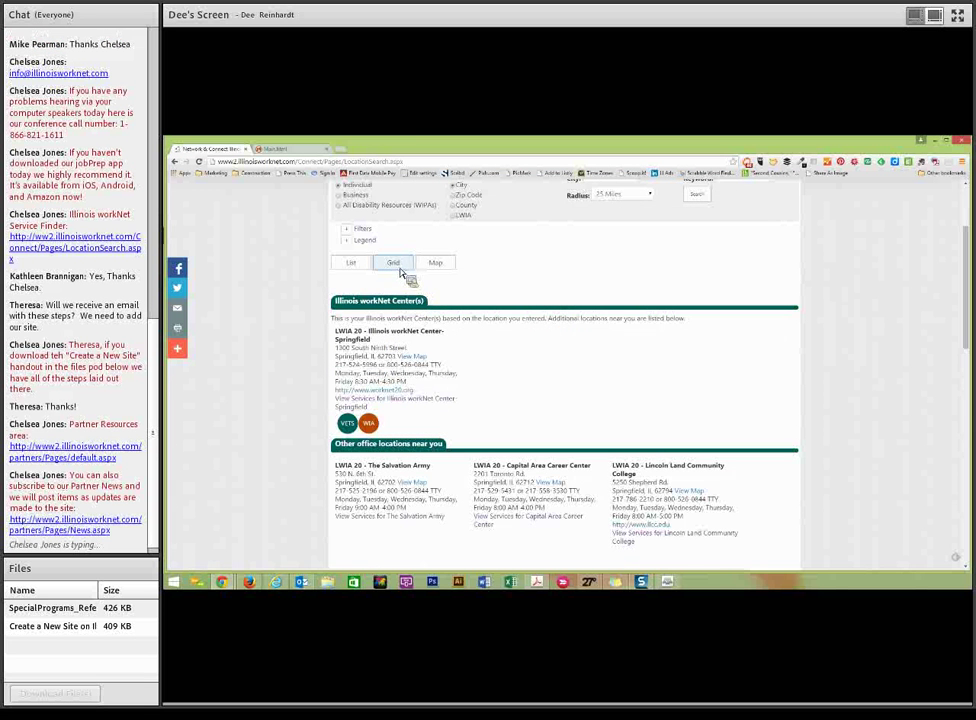
{"action": "scroll", "coordinate": [330, 448], "scroll_direction": "down", "scroll_amount": 4}
{"action": "scroll", "coordinate": [325, 445], "scroll_direction": "up", "scroll_amount": 6}
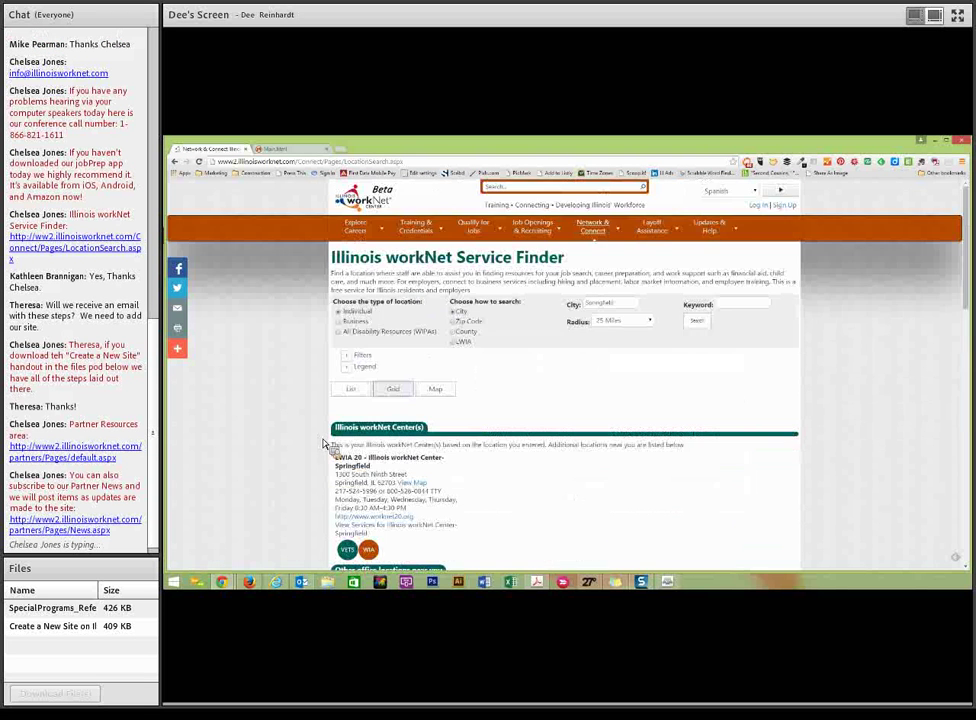
Show the results on the map and view the Menard County Housing Authority location.
{"action": "left_click", "coordinate": [435, 390]}
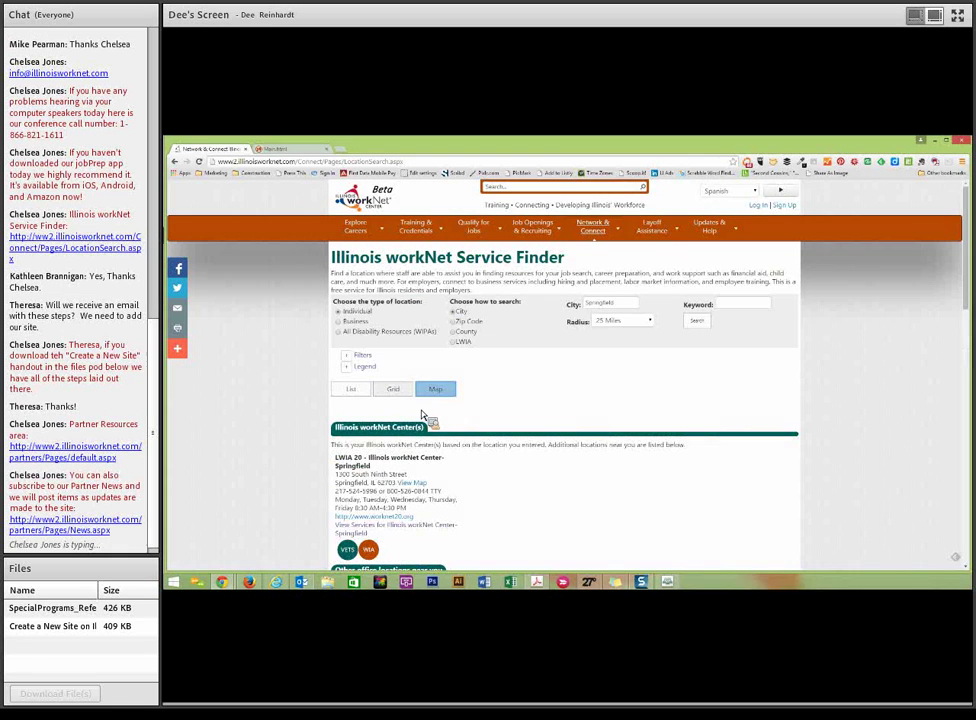
{"action": "scroll", "coordinate": [316, 458], "scroll_direction": "down", "scroll_amount": 1}
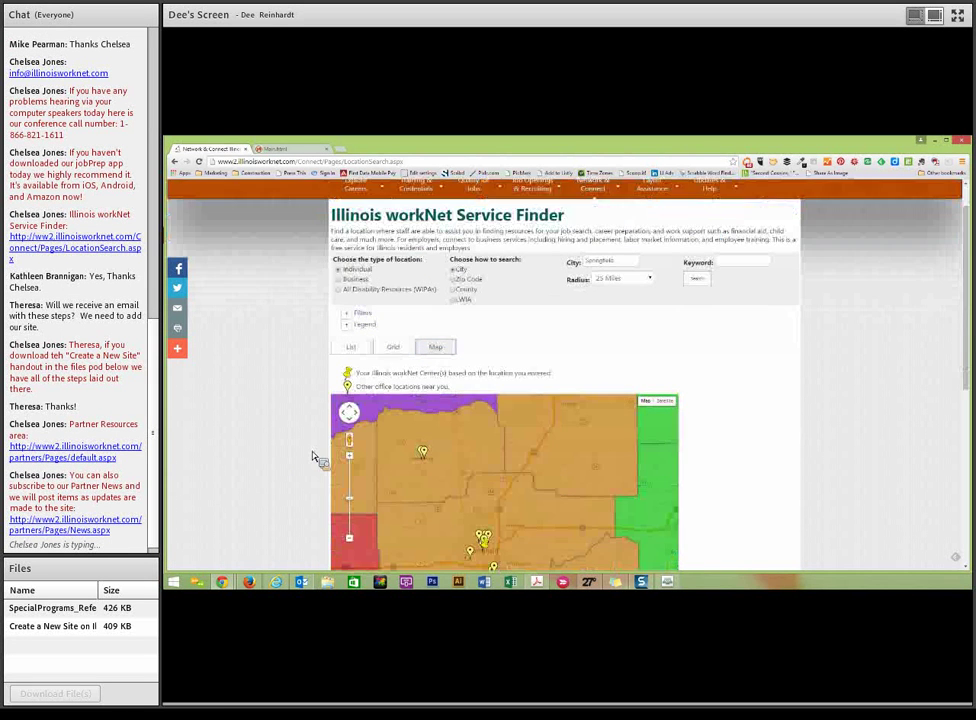
{"action": "scroll", "coordinate": [316, 458], "scroll_direction": "down", "scroll_amount": 2}
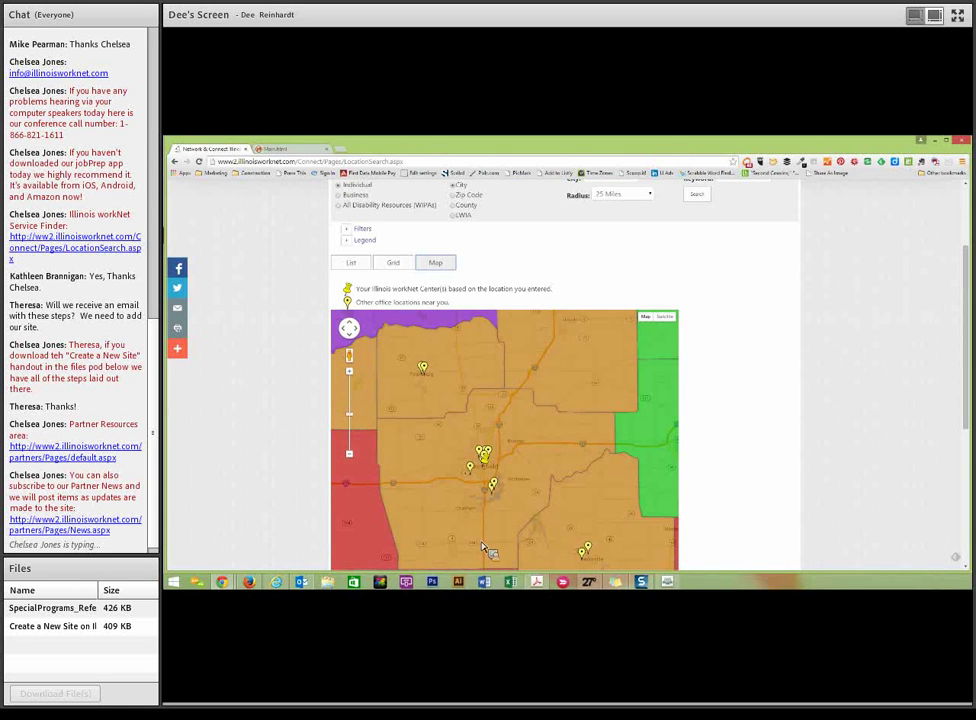
{"action": "scroll", "coordinate": [655, 498], "scroll_direction": "down", "scroll_amount": 2}
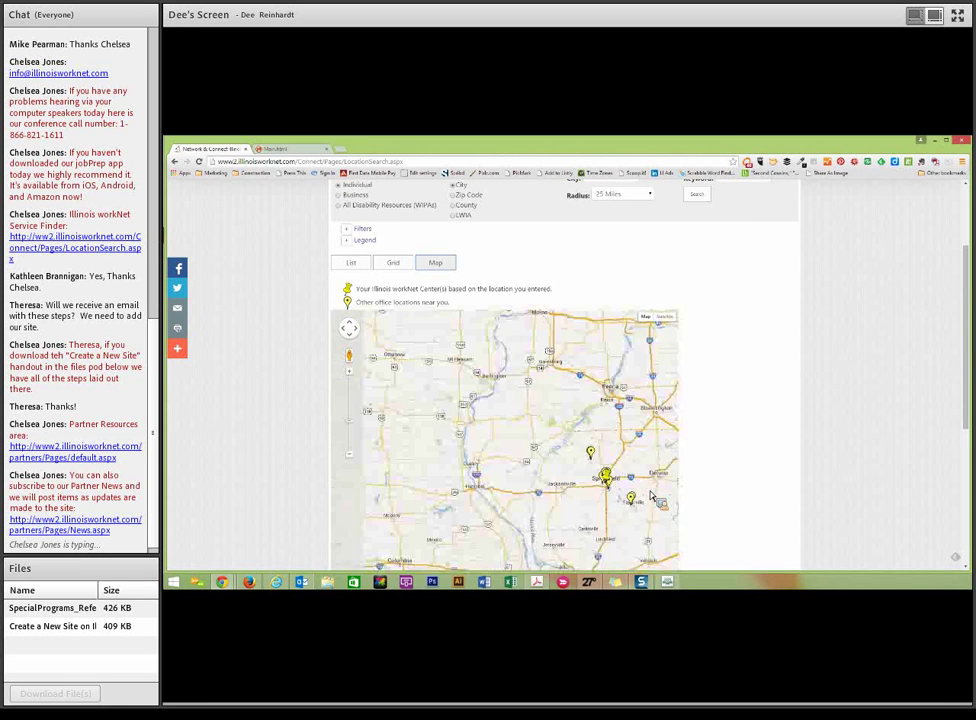
{"action": "left_click_drag", "start_coordinate": [583, 499], "coordinate": [469, 464]}
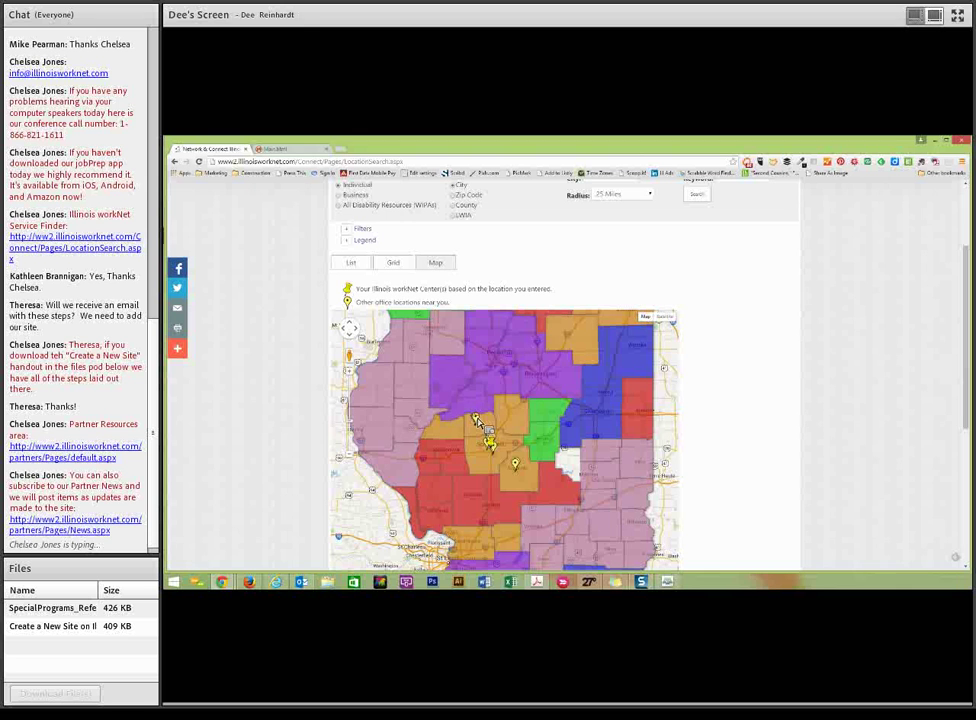
{"action": "left_click", "coordinate": [477, 420]}
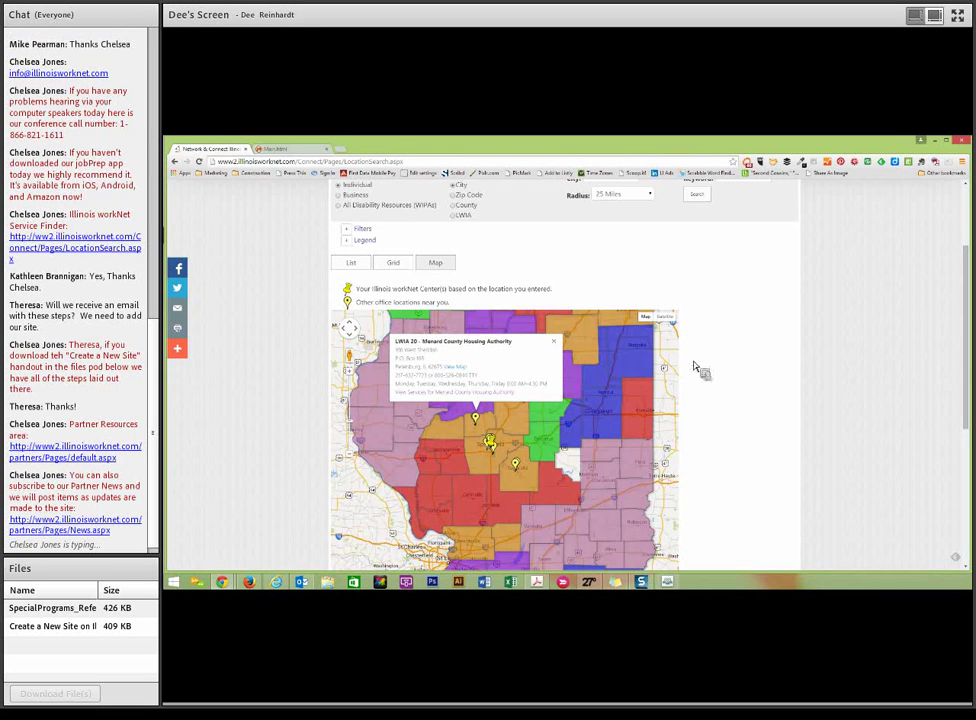
Go to the Partner Resources page from the footer.
{"action": "scroll", "coordinate": [710, 372], "scroll_direction": "up", "scroll_amount": 3}
{"action": "scroll", "coordinate": [710, 372], "scroll_direction": "down", "scroll_amount": 5}
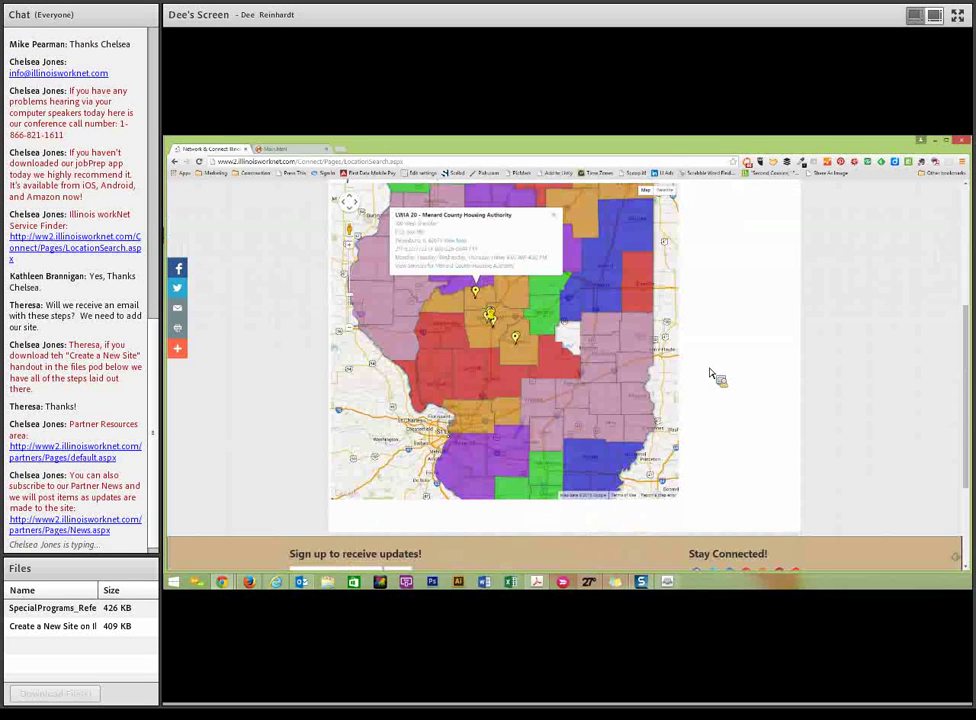
{"action": "scroll", "coordinate": [710, 372], "scroll_direction": "down", "scroll_amount": 3}
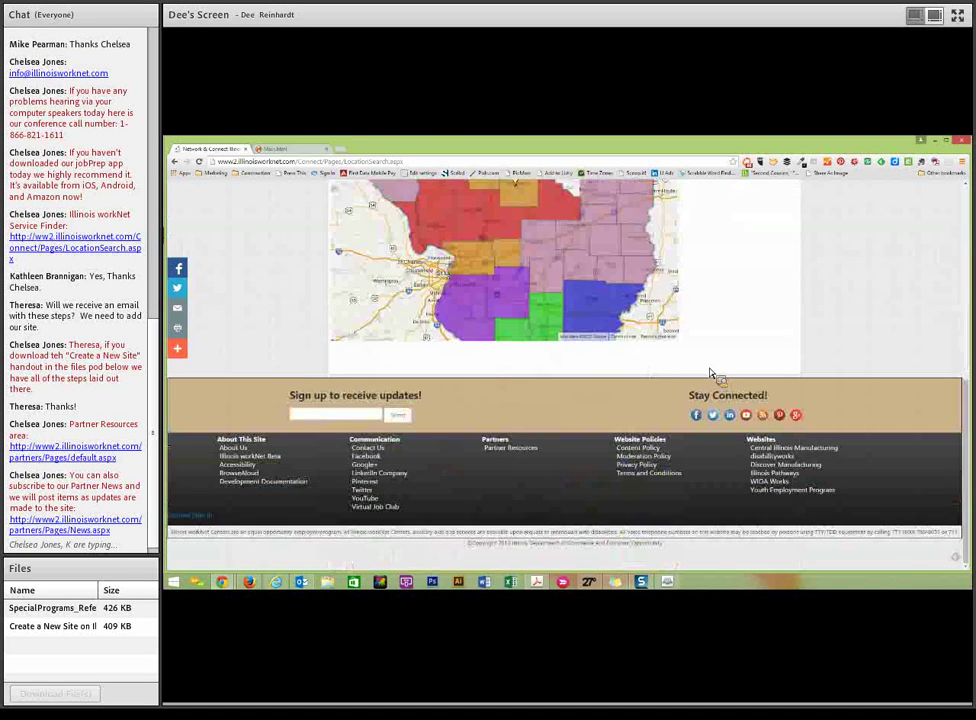
{"action": "left_click", "coordinate": [520, 452]}
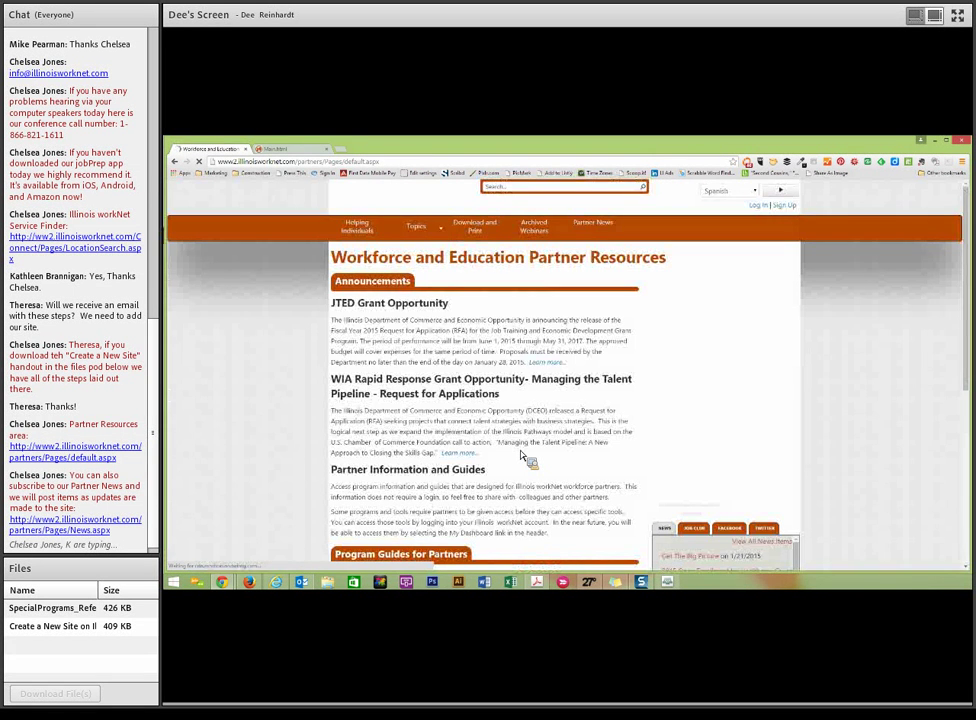
Open the Illinois workNet Service Finder Admin from Program Guides for Partners.
{"action": "scroll", "coordinate": [522, 456], "scroll_direction": "down", "scroll_amount": 1}
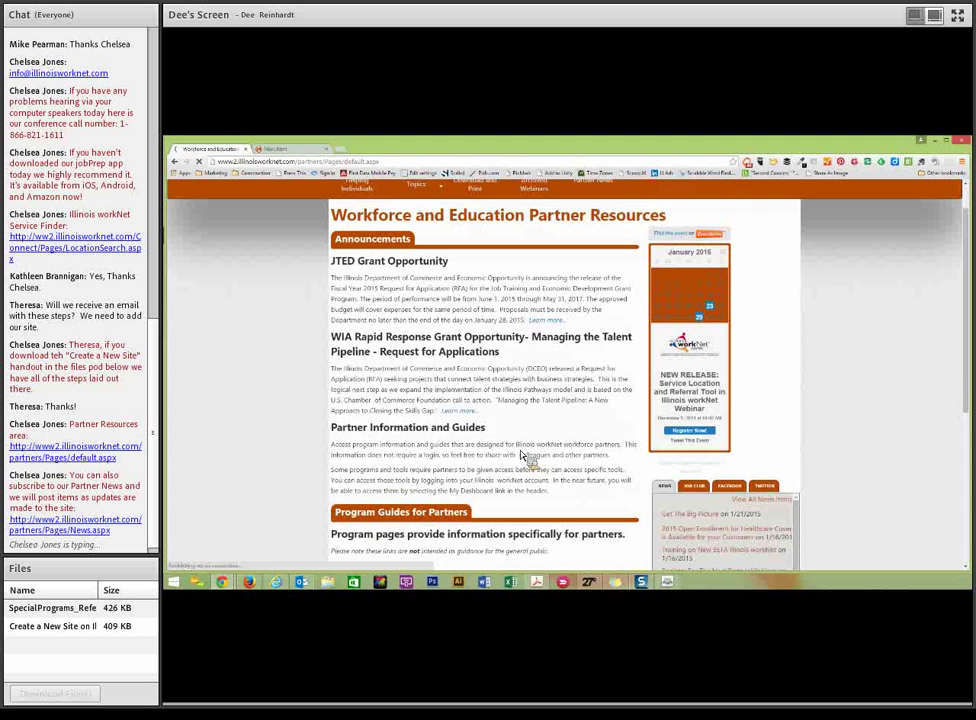
{"action": "scroll", "coordinate": [522, 456], "scroll_direction": "down", "scroll_amount": 2}
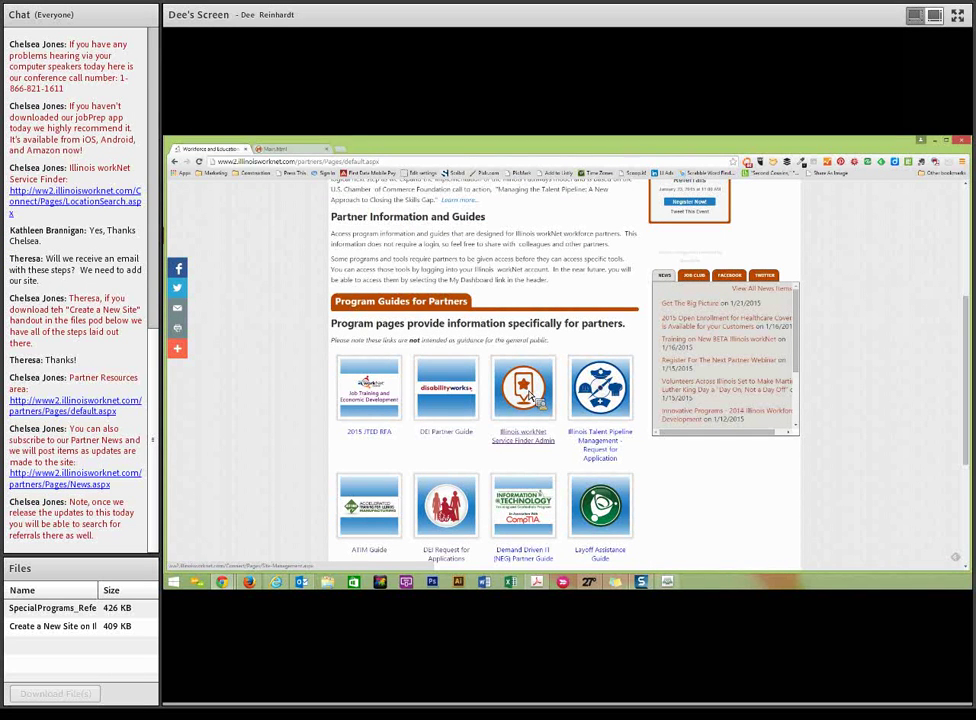
{"action": "left_click", "coordinate": [528, 395]}
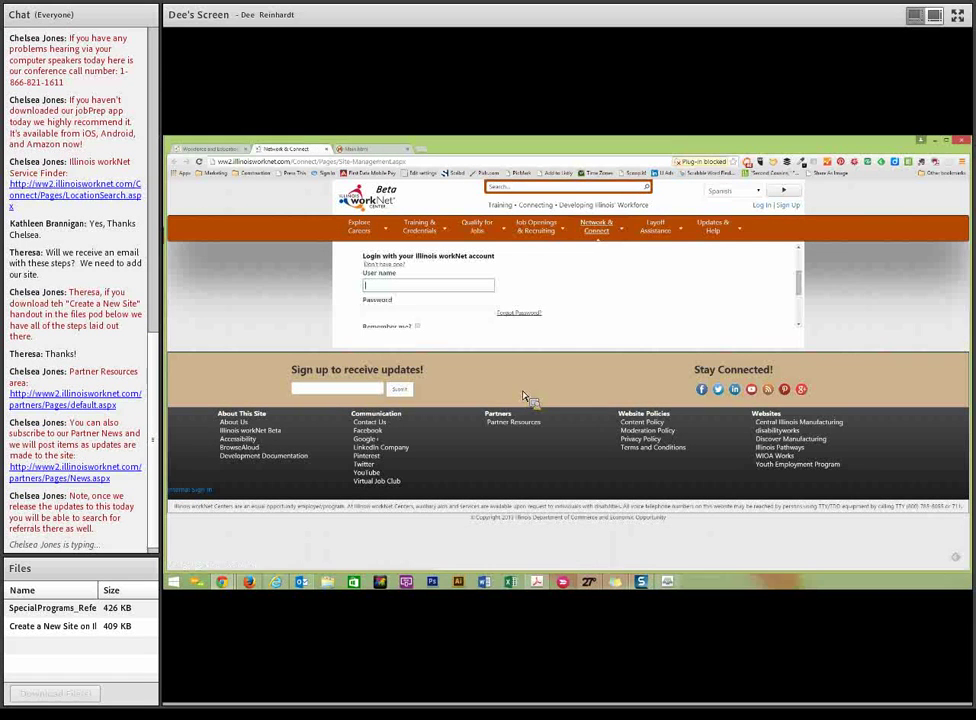
Switch to the browser window already signed in to Site Management.
{"action": "left_click", "coordinate": [252, 586]}
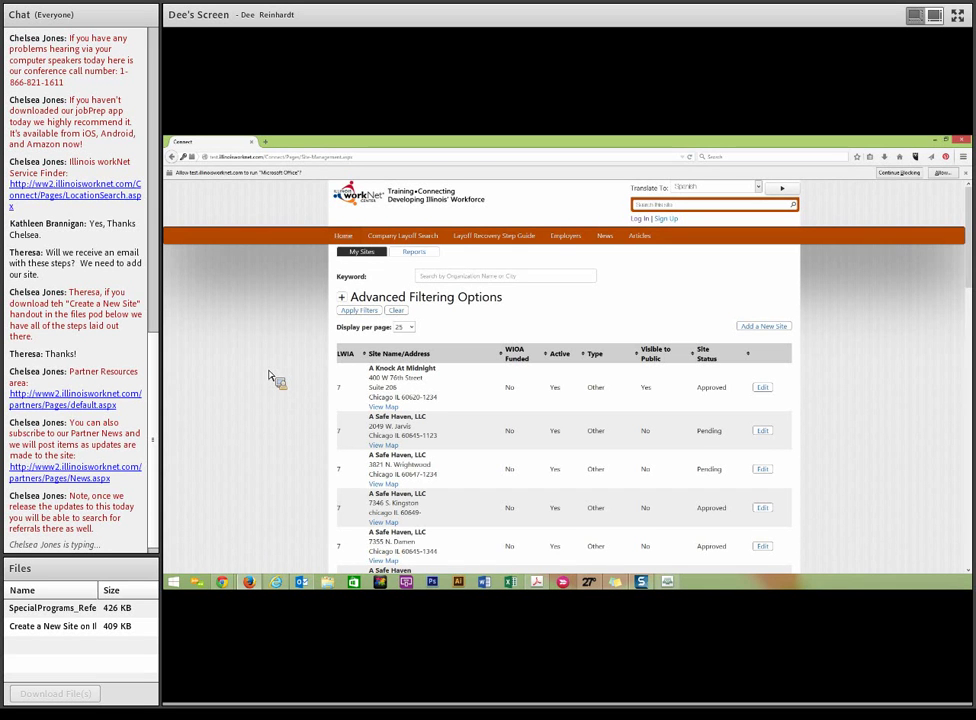
Filter the sites by keyword Dee's and open Dee's Testing Site for editing.
{"action": "left_click", "coordinate": [437, 278]}
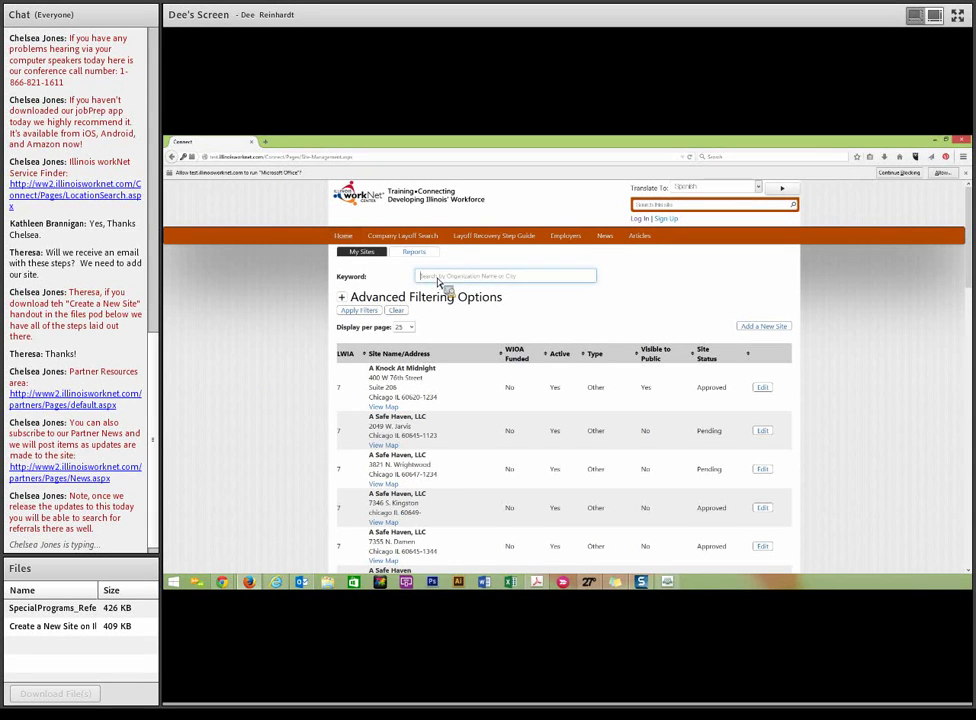
{"action": "type", "text": "De"}
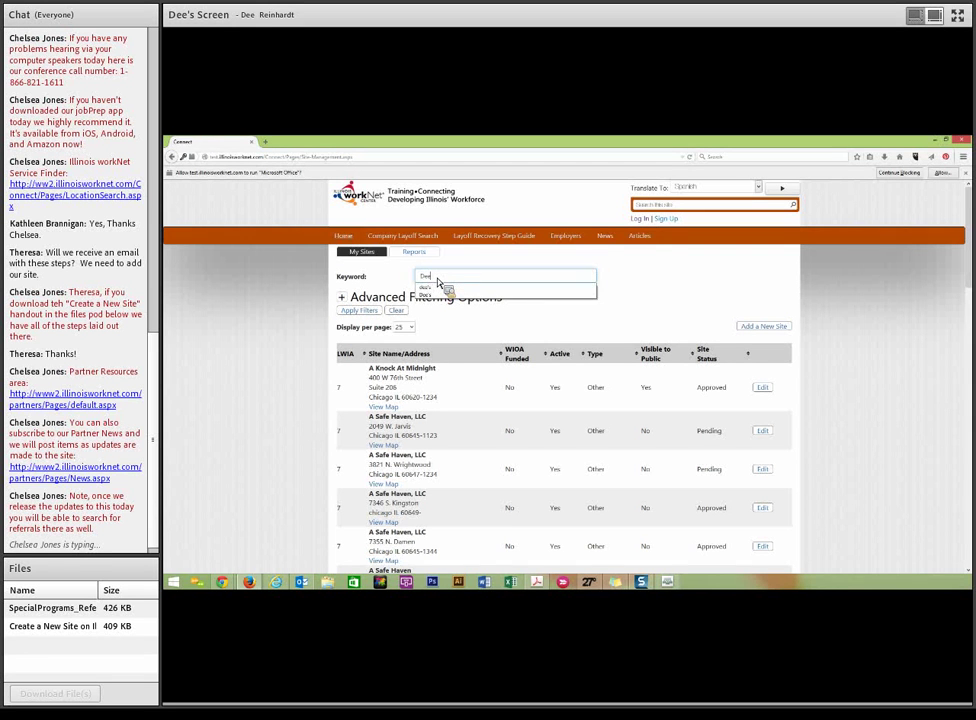
{"action": "type", "text": "e"}
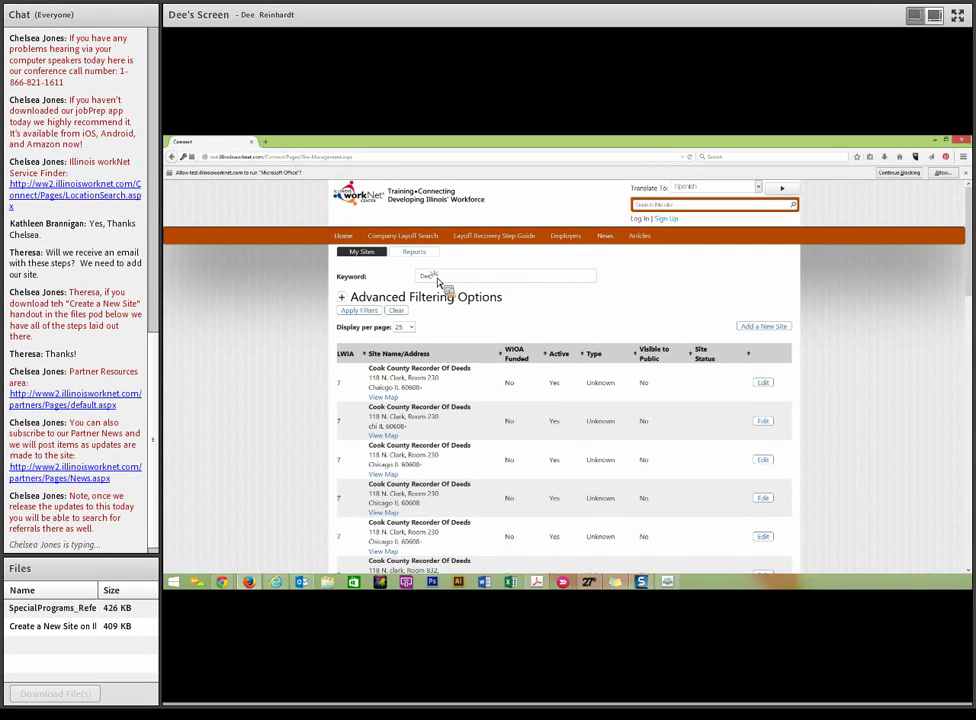
{"action": "left_click", "coordinate": [437, 280]}
{"action": "key", "text": "BackSpace"}
{"action": "key", "text": "BackSpace"}
{"action": "key", "text": "BackSpace"}
{"action": "key", "text": "BackSpace"}
{"action": "key", "text": "BackSpace"}
{"action": "type", "text": "De"}
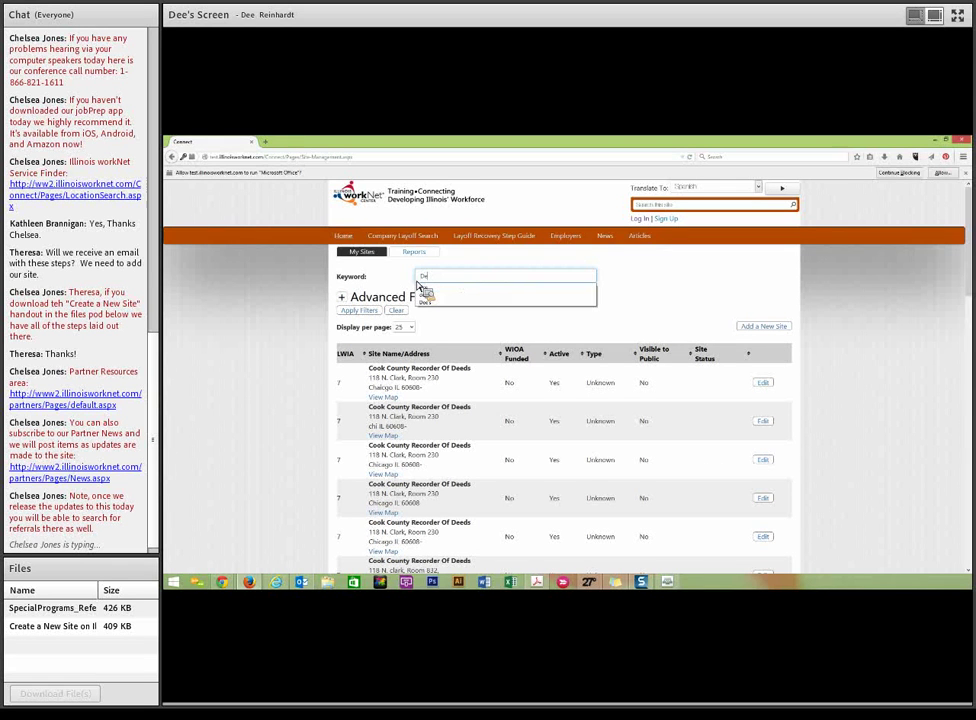
{"action": "type", "text": "e's"}
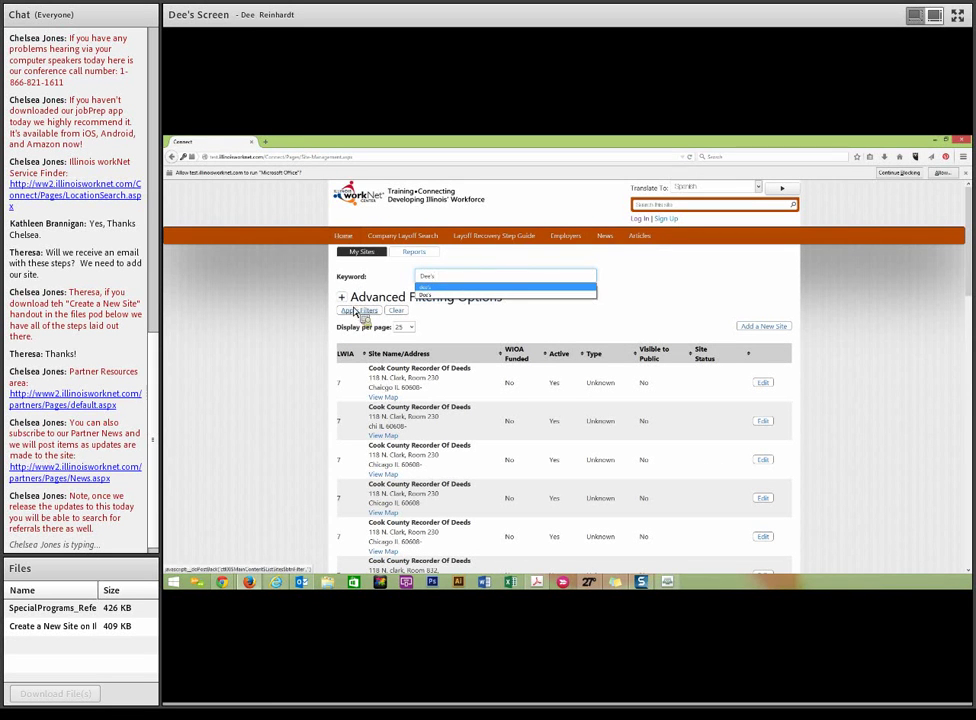
{"action": "left_click", "coordinate": [356, 311]}
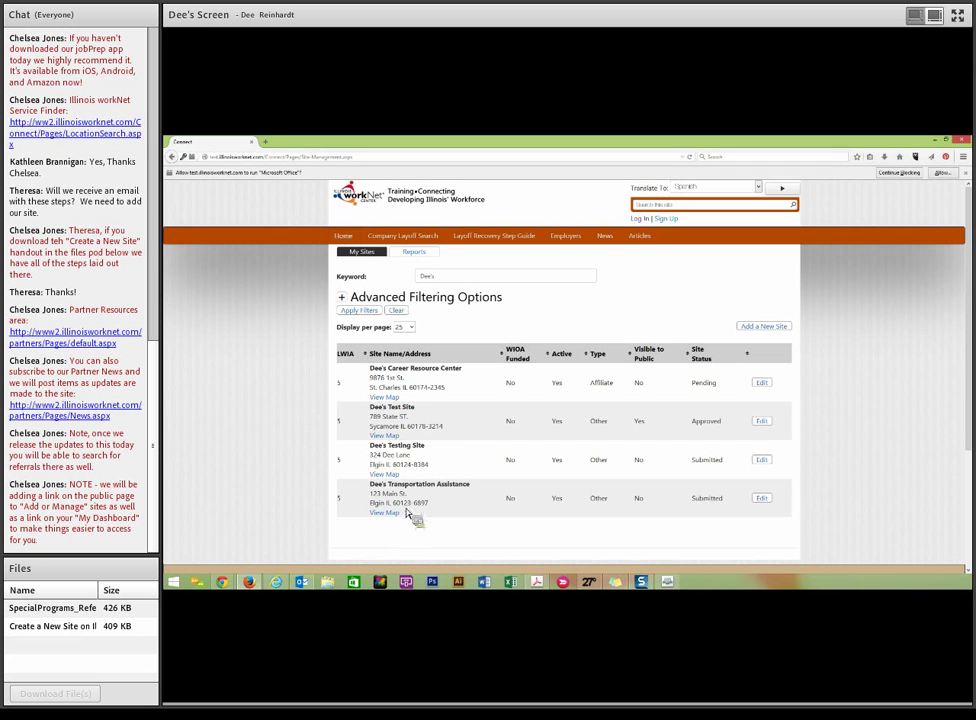
{"action": "left_click", "coordinate": [763, 463]}
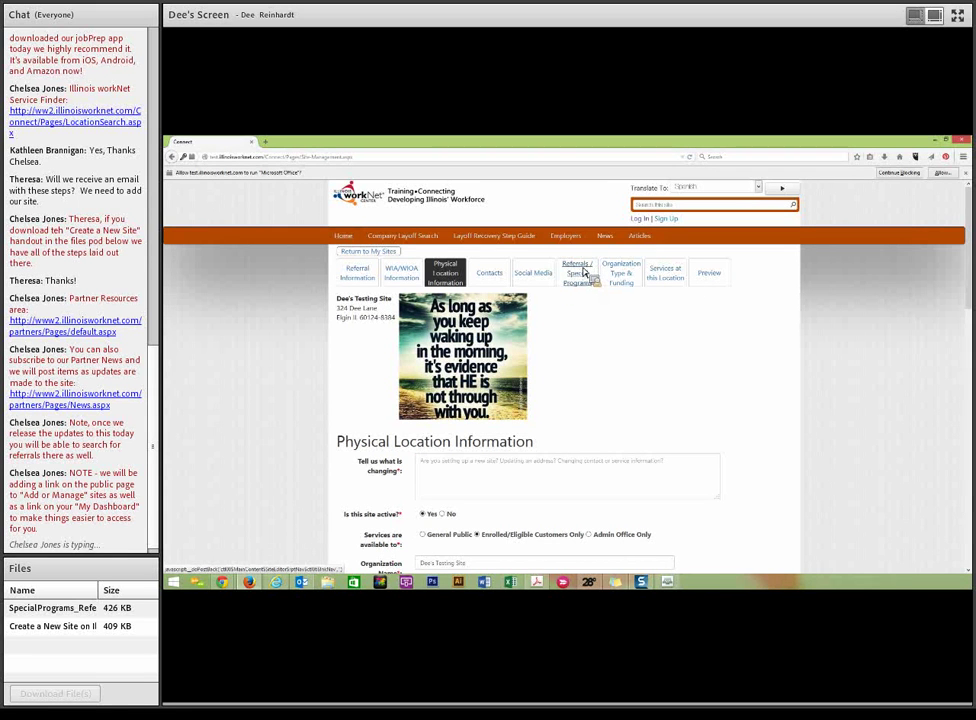
Open the Referrals / Special Programs section and start adding a new program.
{"action": "left_click", "coordinate": [584, 272]}
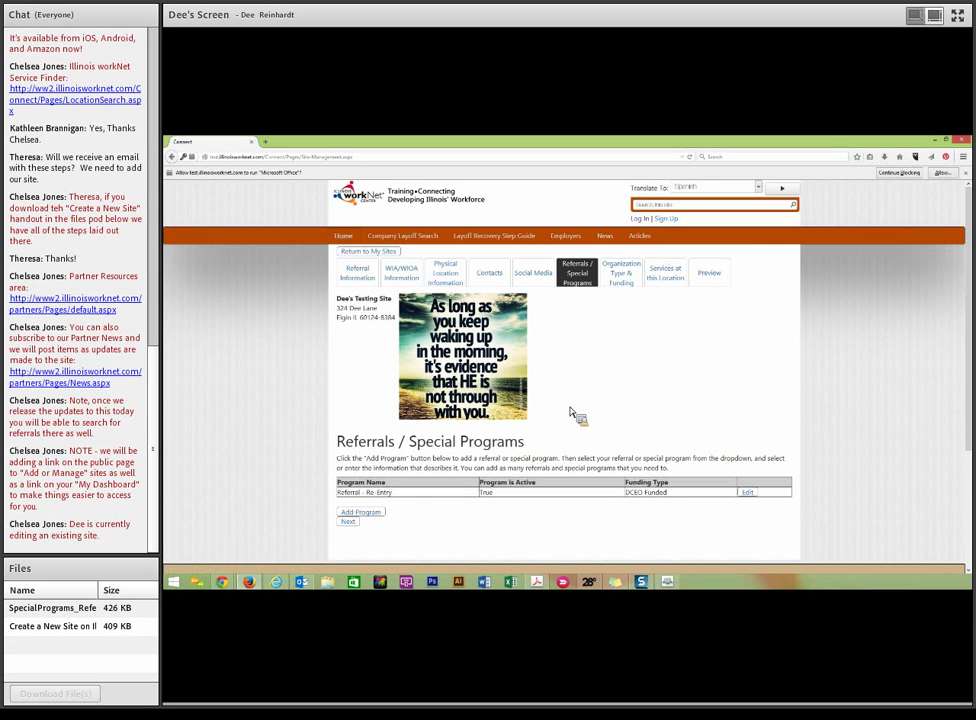
{"action": "scroll", "coordinate": [577, 416], "scroll_direction": "down", "scroll_amount": 3}
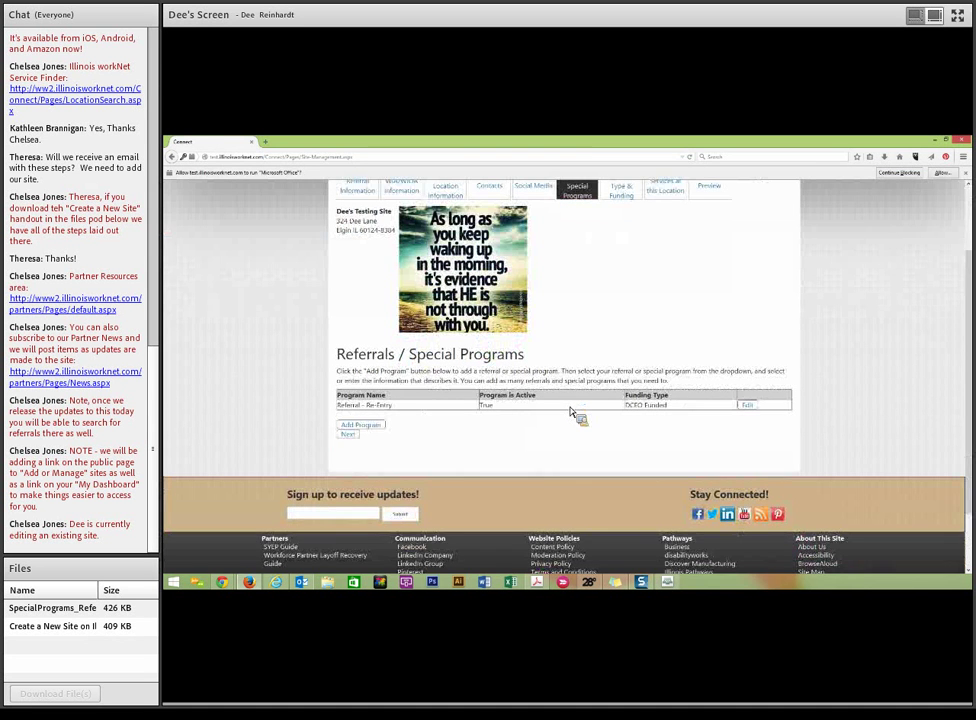
{"action": "scroll", "coordinate": [577, 416], "scroll_direction": "up", "scroll_amount": 1}
{"action": "scroll", "coordinate": [572, 412], "scroll_direction": "down", "scroll_amount": 2}
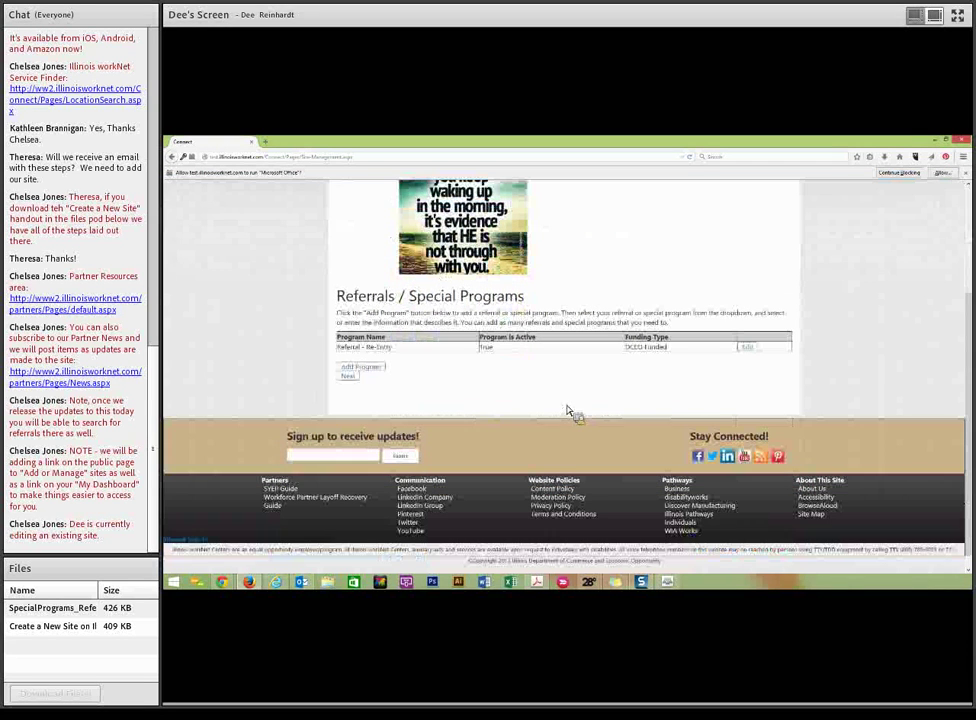
{"action": "left_click", "coordinate": [366, 370]}
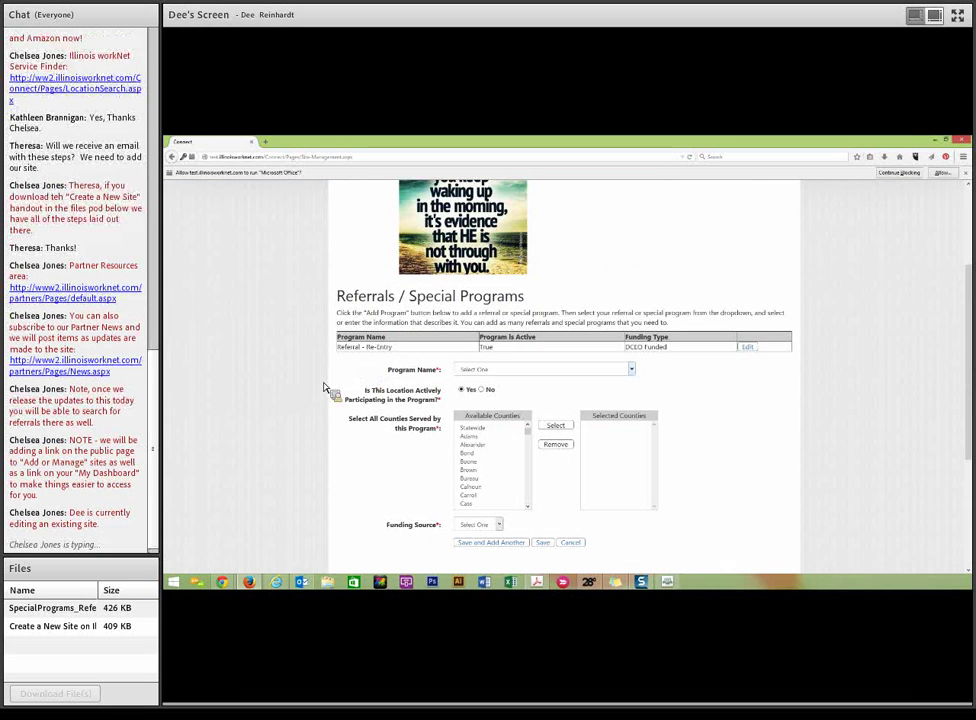
Choose Referral - Veterans as the new program's name.
{"action": "left_click", "coordinate": [632, 370]}
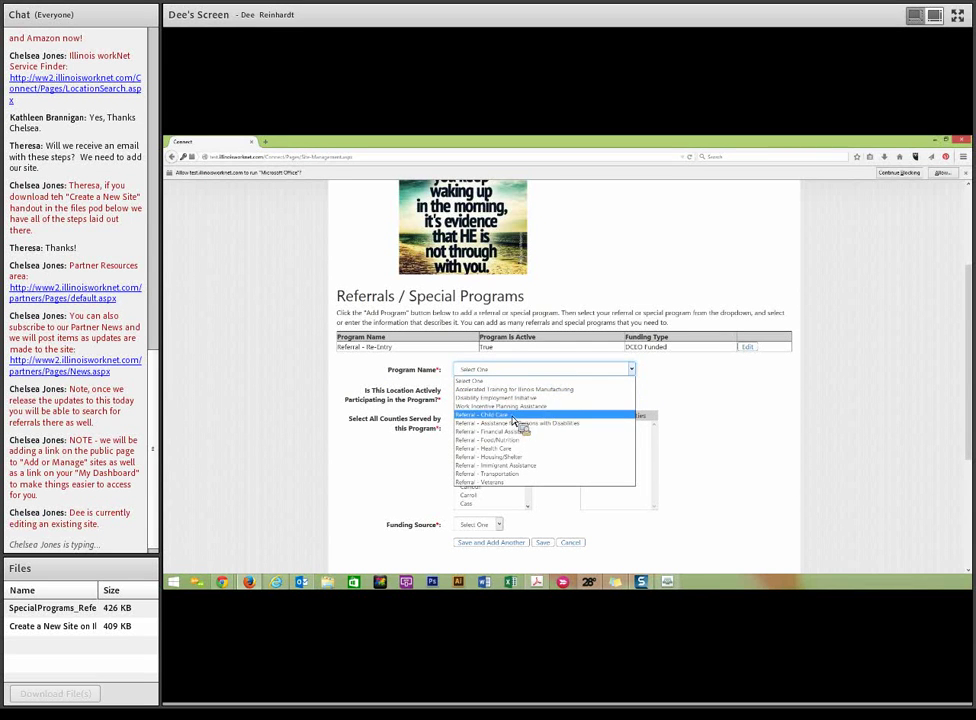
{"action": "left_click", "coordinate": [492, 483]}
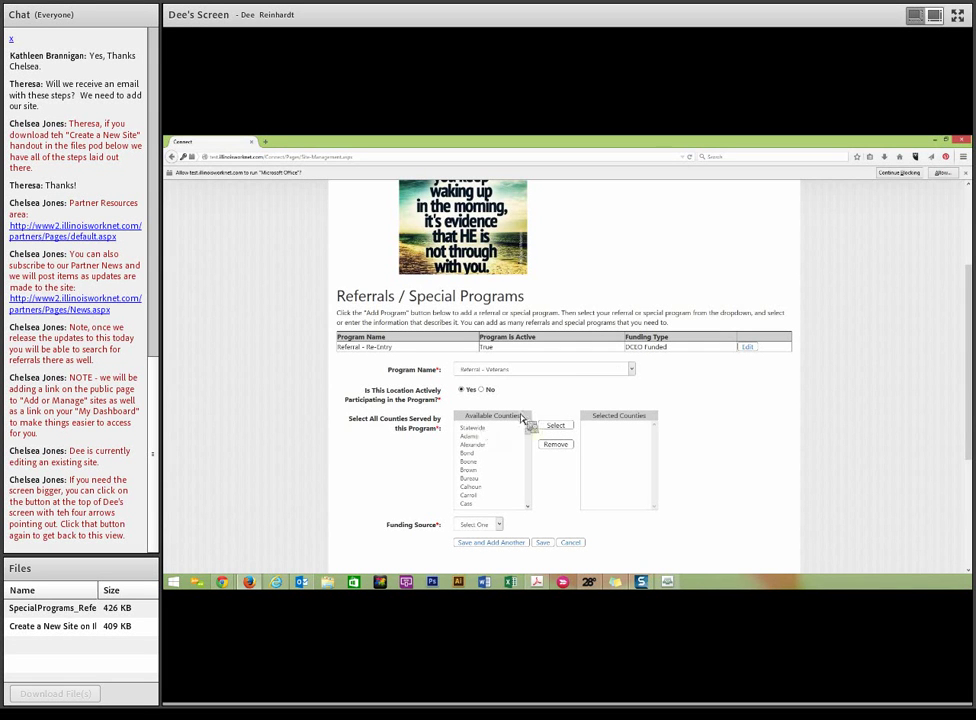
{"action": "left_click", "coordinate": [963, 158]}
Zoom the browser in three steps to enlarge the form.
{"action": "left_click", "coordinate": [952, 191]}
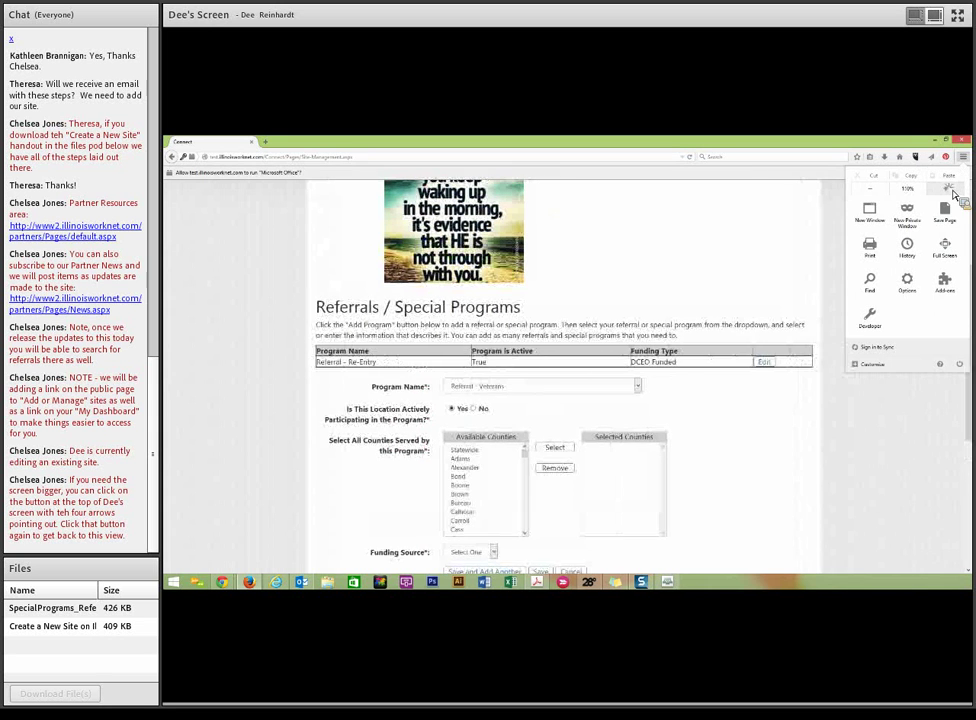
{"action": "left_click", "coordinate": [952, 191]}
{"action": "left_click", "coordinate": [952, 191]}
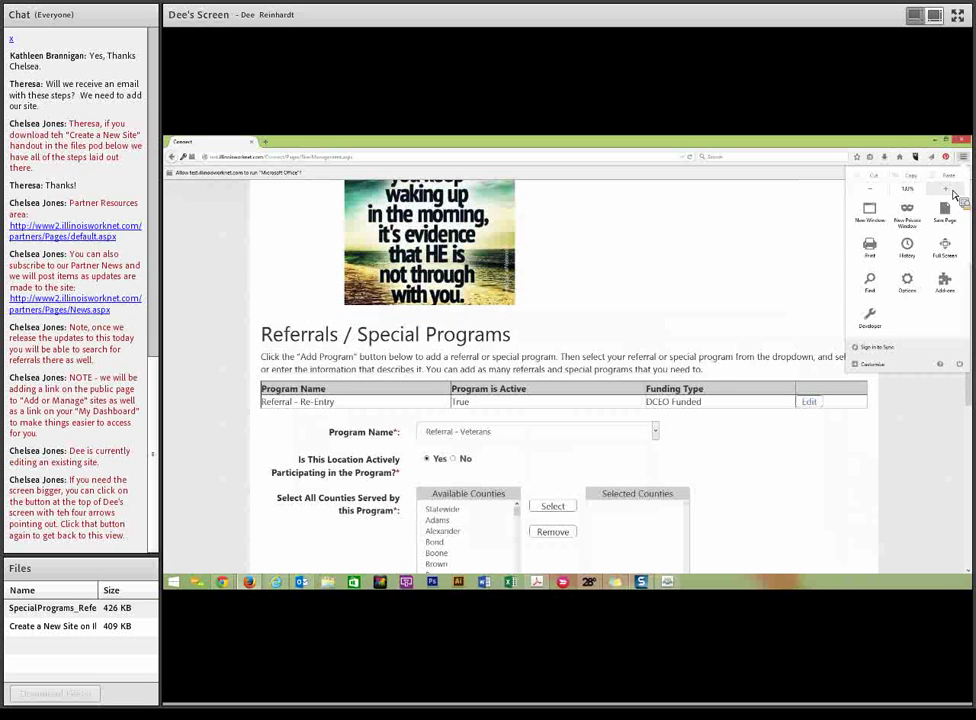
{"action": "left_click", "coordinate": [897, 440]}
{"action": "scroll", "coordinate": [897, 440], "scroll_direction": "down", "scroll_amount": 3}
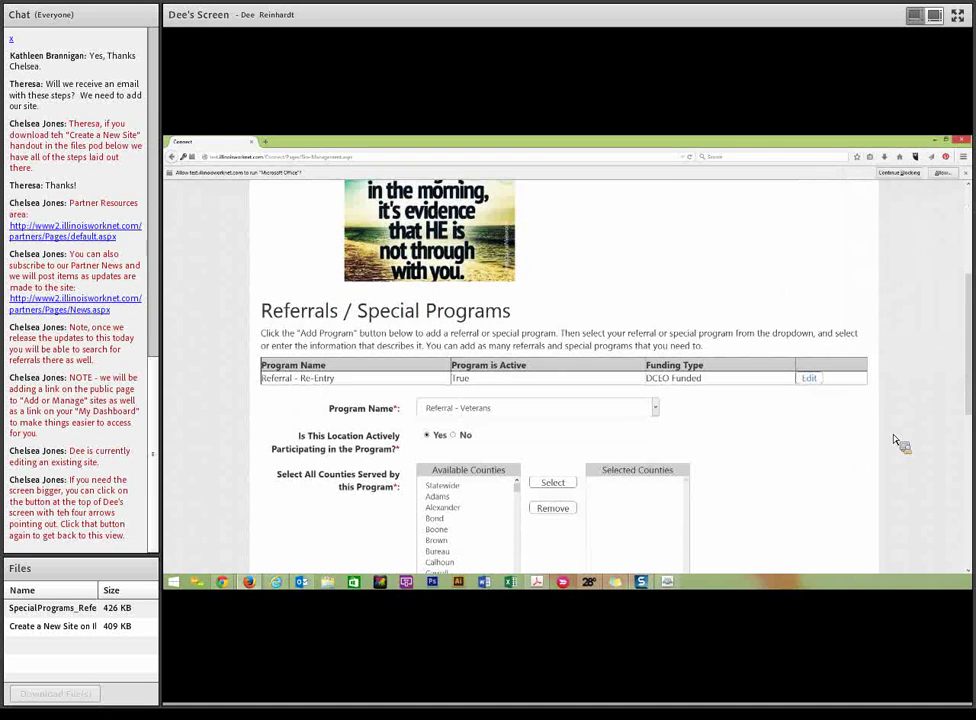
{"action": "scroll", "coordinate": [860, 440], "scroll_direction": "down", "scroll_amount": 1}
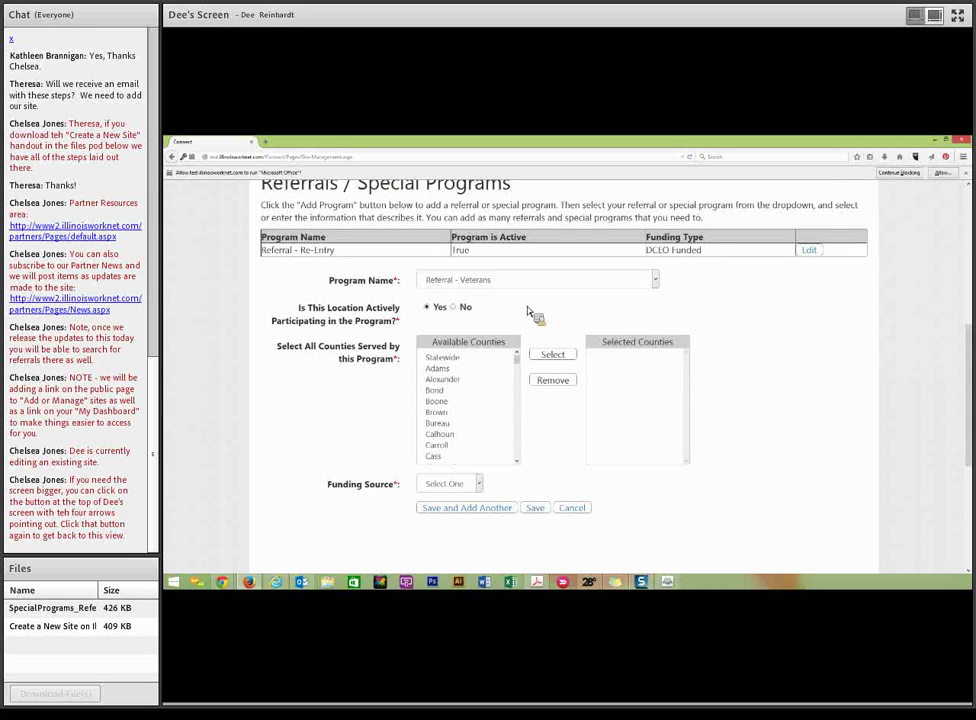
{"action": "scroll", "coordinate": [528, 312], "scroll_direction": "down", "scroll_amount": 1}
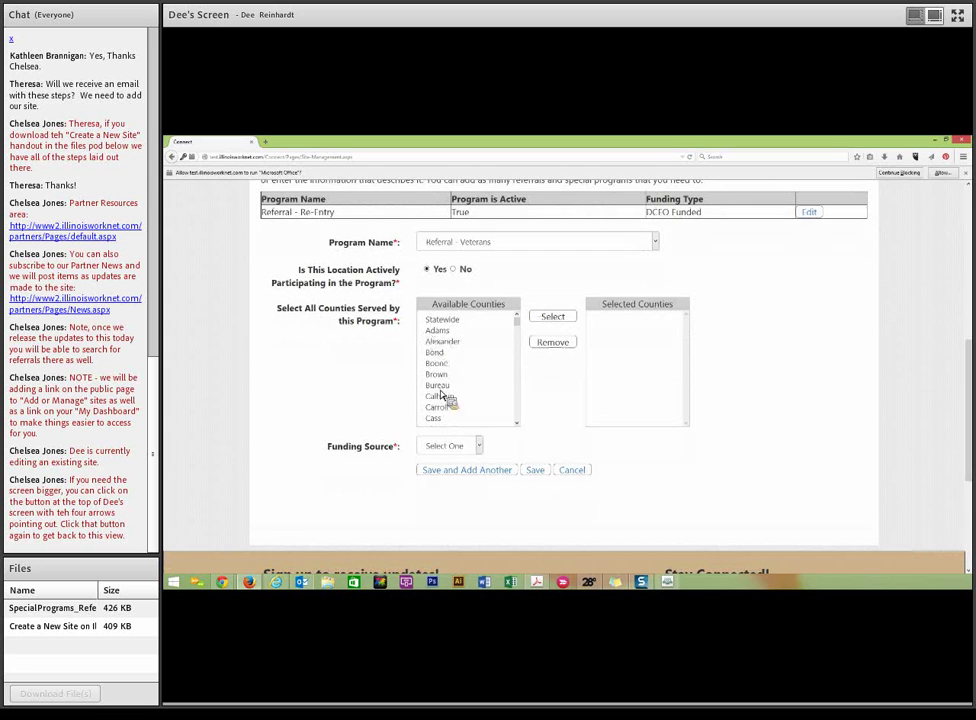
Add Boone, Cass and Dekalb as counties served and set DCEO Funded as funding source.
{"action": "left_click", "coordinate": [517, 318]}
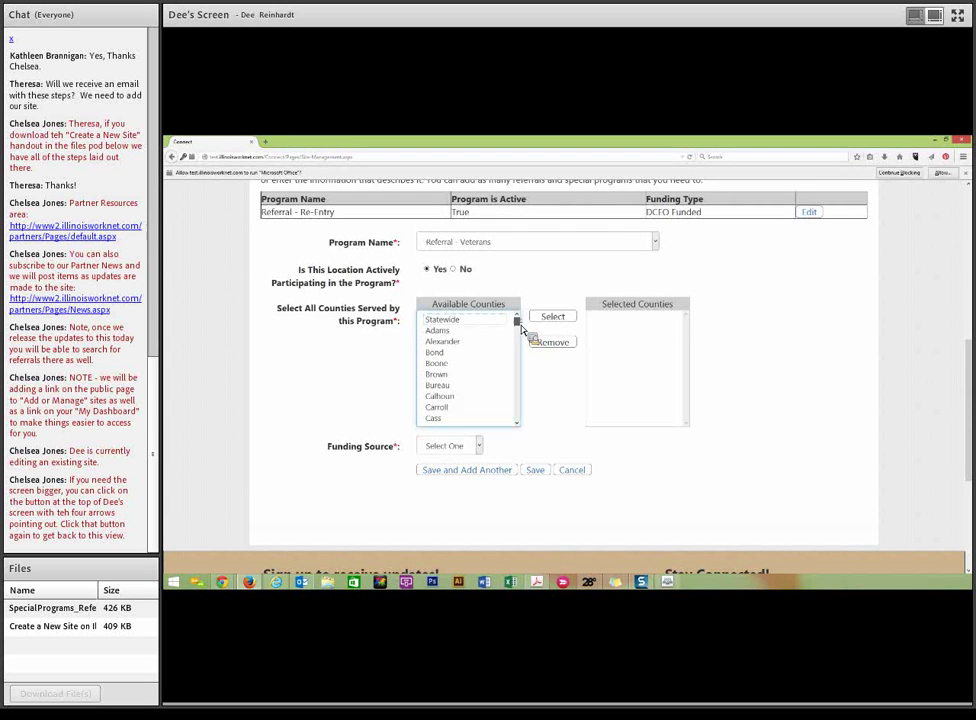
{"action": "left_click", "coordinate": [443, 365]}
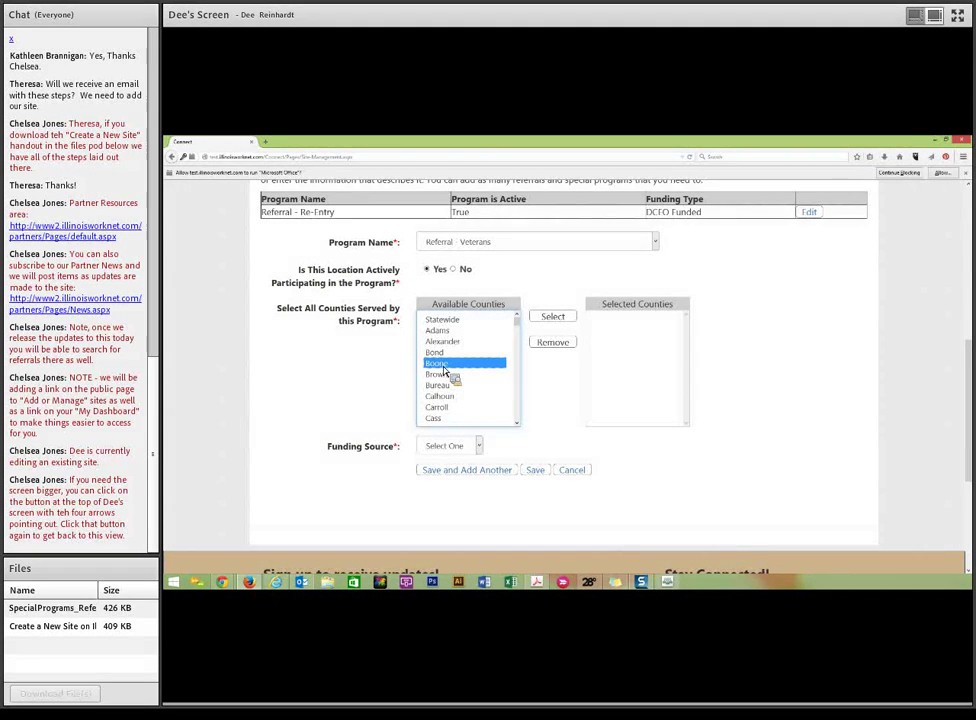
{"action": "left_click", "coordinate": [555, 320]}
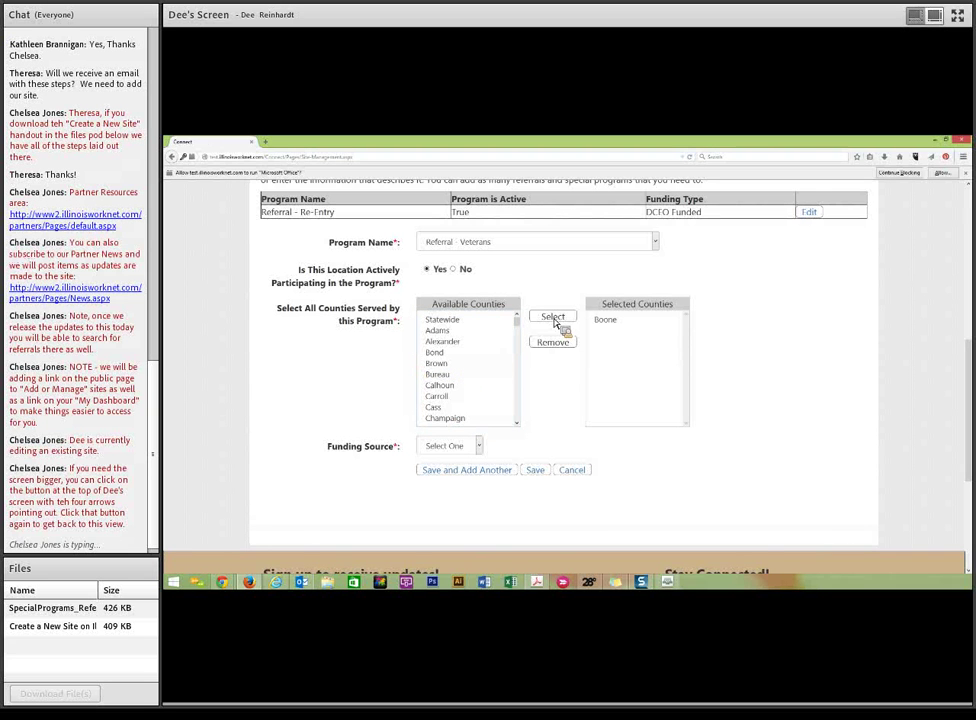
{"action": "left_click", "coordinate": [436, 408]}
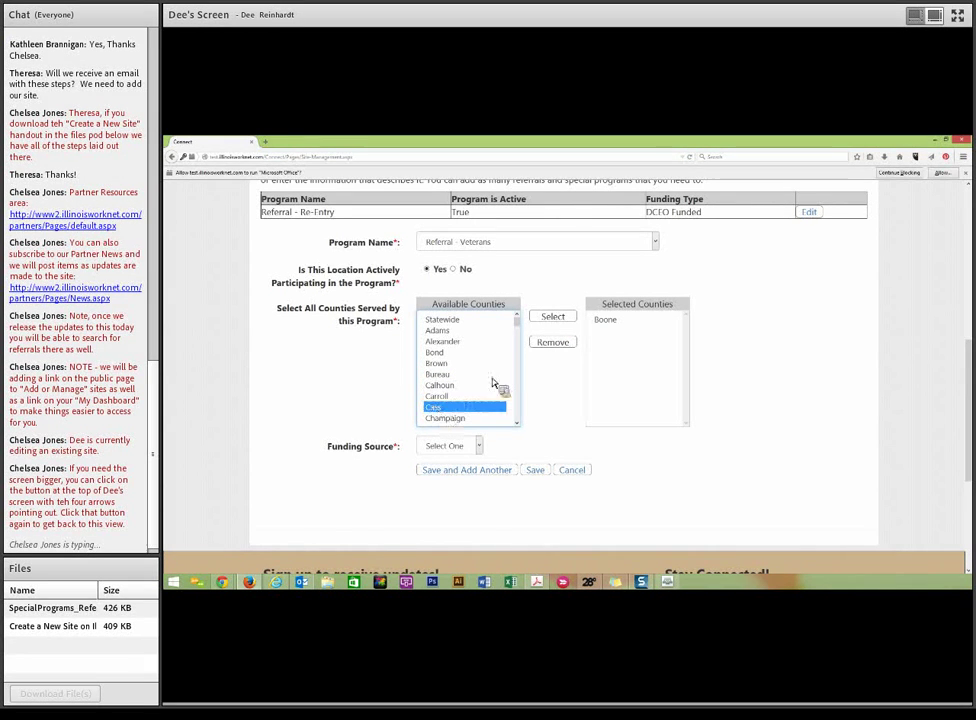
{"action": "left_click", "coordinate": [564, 320]}
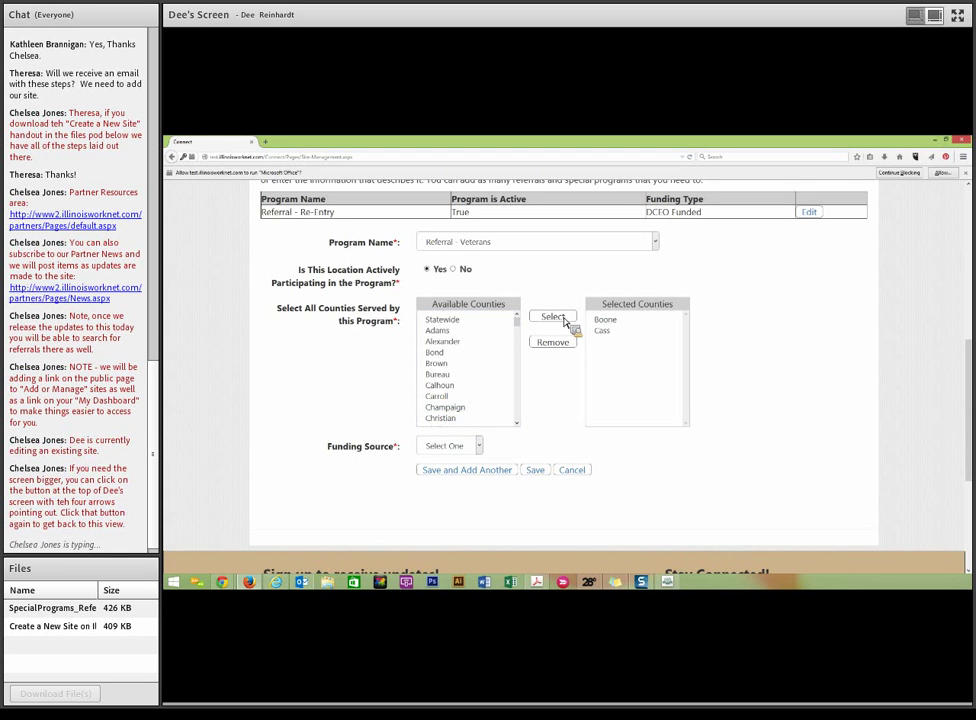
{"action": "left_click_drag", "start_coordinate": [518, 318], "coordinate": [516, 331]}
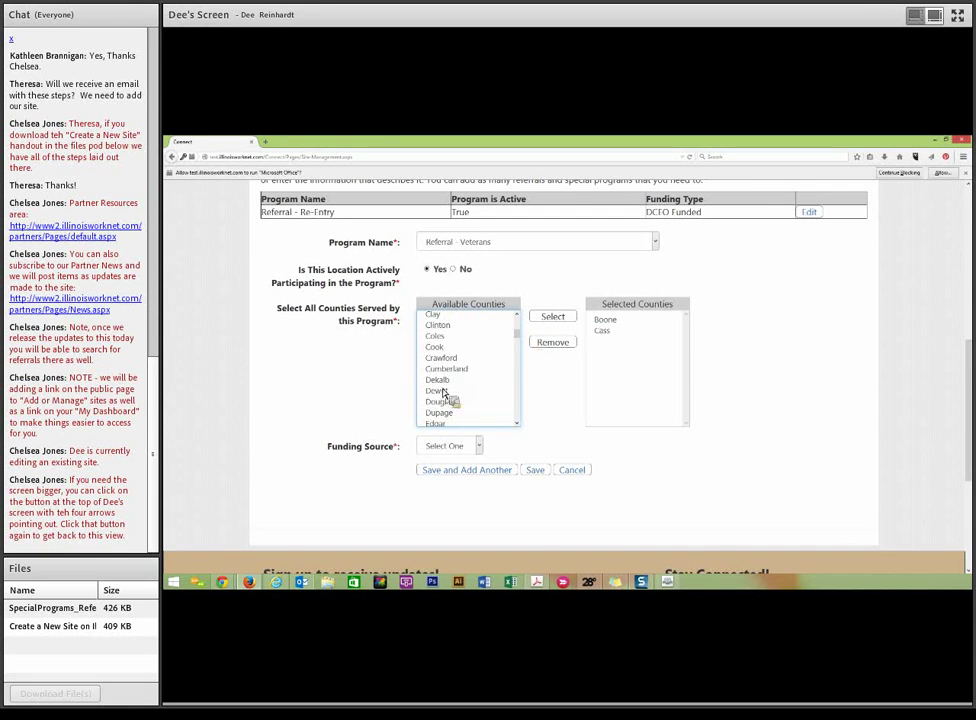
{"action": "left_click", "coordinate": [455, 381]}
{"action": "left_click", "coordinate": [557, 322]}
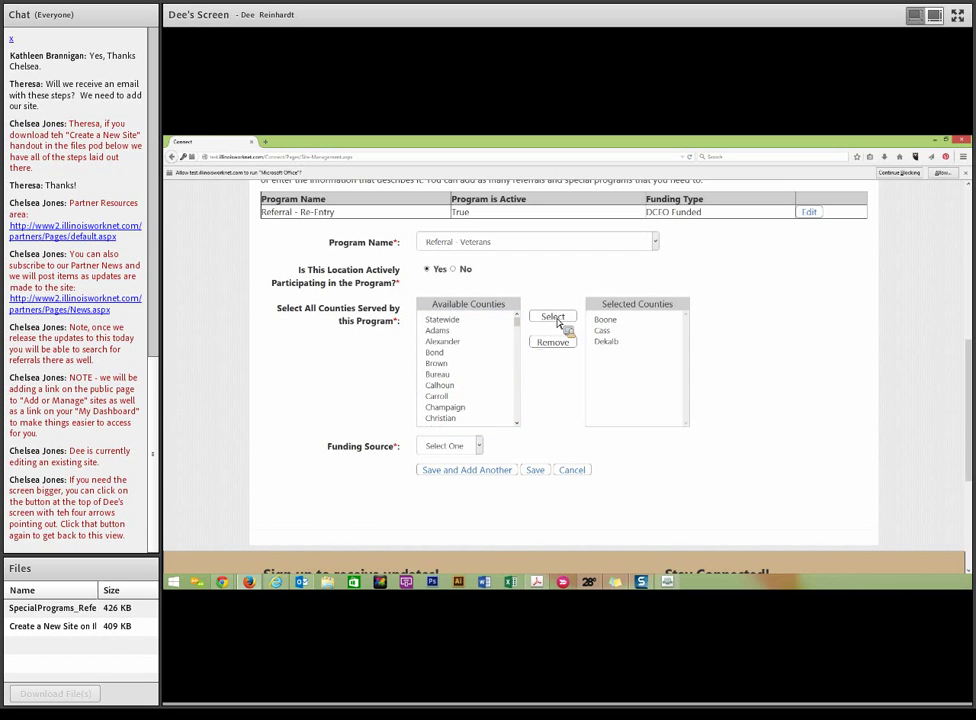
{"action": "left_click", "coordinate": [479, 446]}
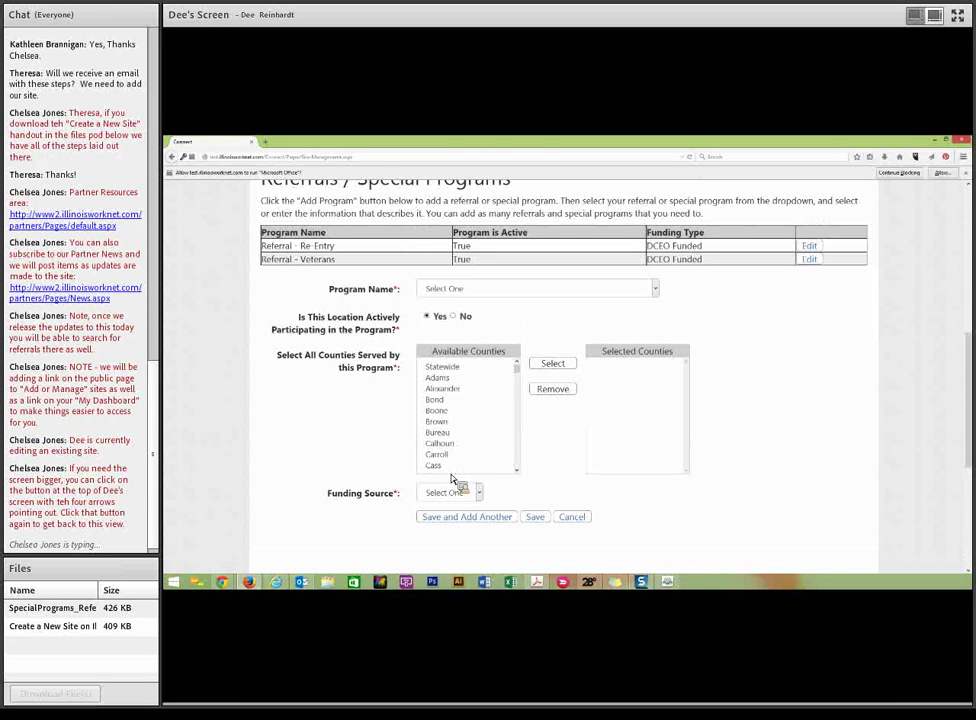
Choose Referral - Transportation and add Adams and Alexander as counties served.
{"action": "left_click", "coordinate": [656, 290]}
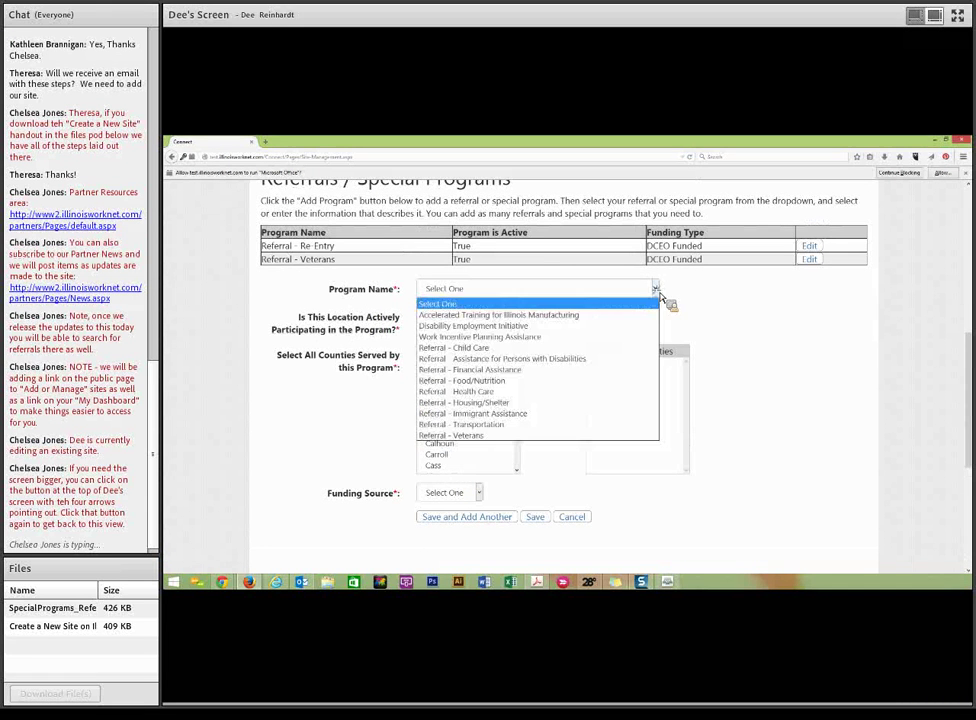
{"action": "left_click", "coordinate": [474, 425]}
{"action": "scroll", "coordinate": [472, 410], "scroll_direction": "down", "scroll_amount": 1}
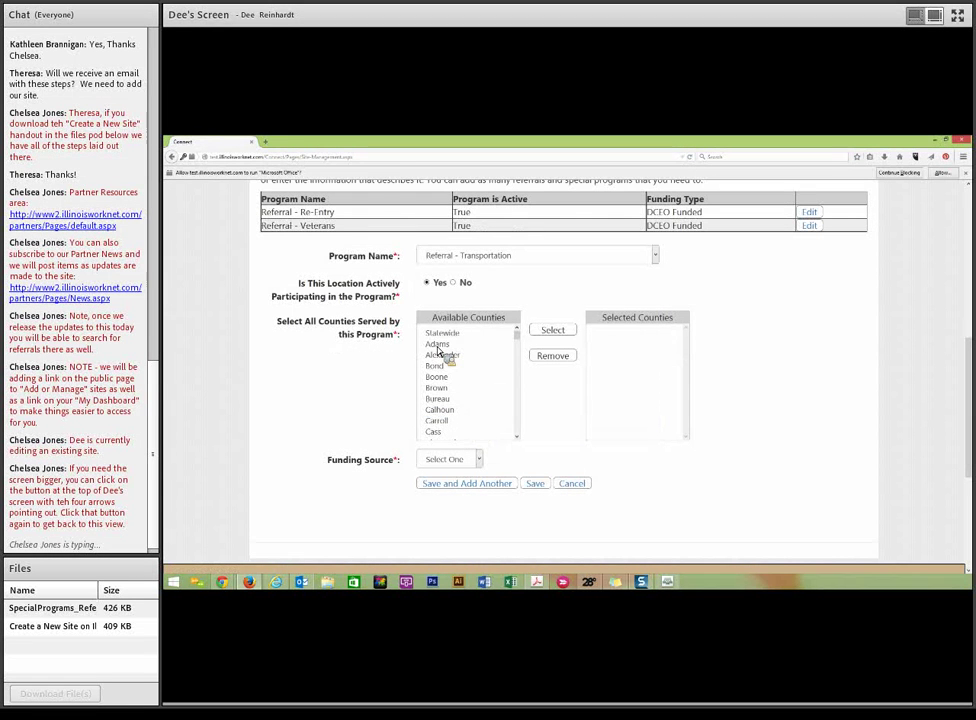
{"action": "left_click", "coordinate": [438, 345]}
{"action": "double_click", "coordinate": [448, 358]}
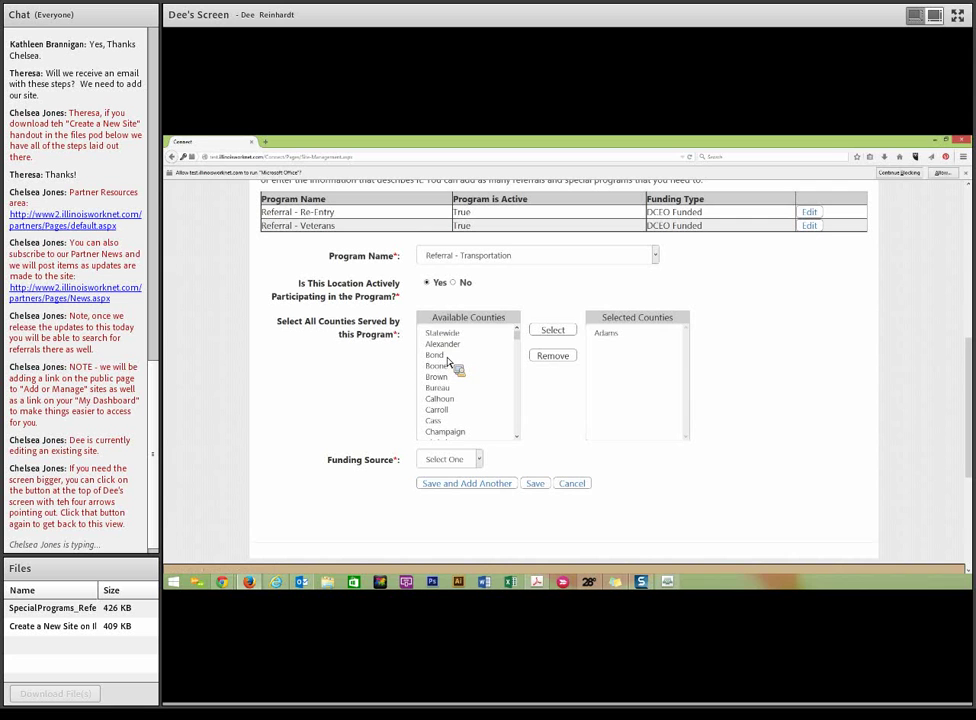
{"action": "left_click", "coordinate": [443, 344]}
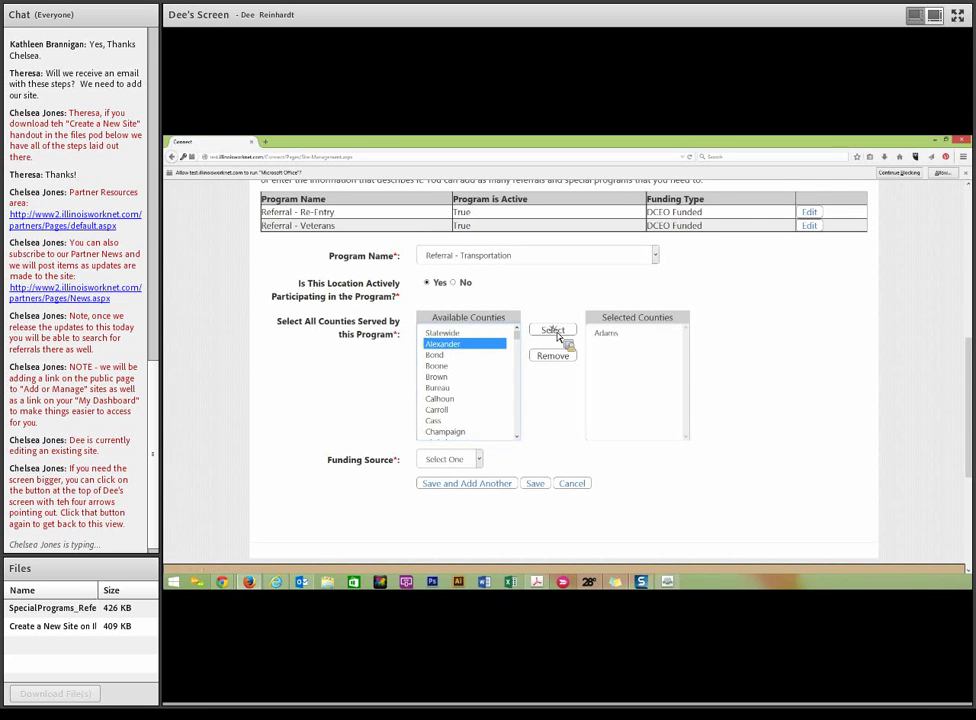
{"action": "left_click", "coordinate": [554, 332]}
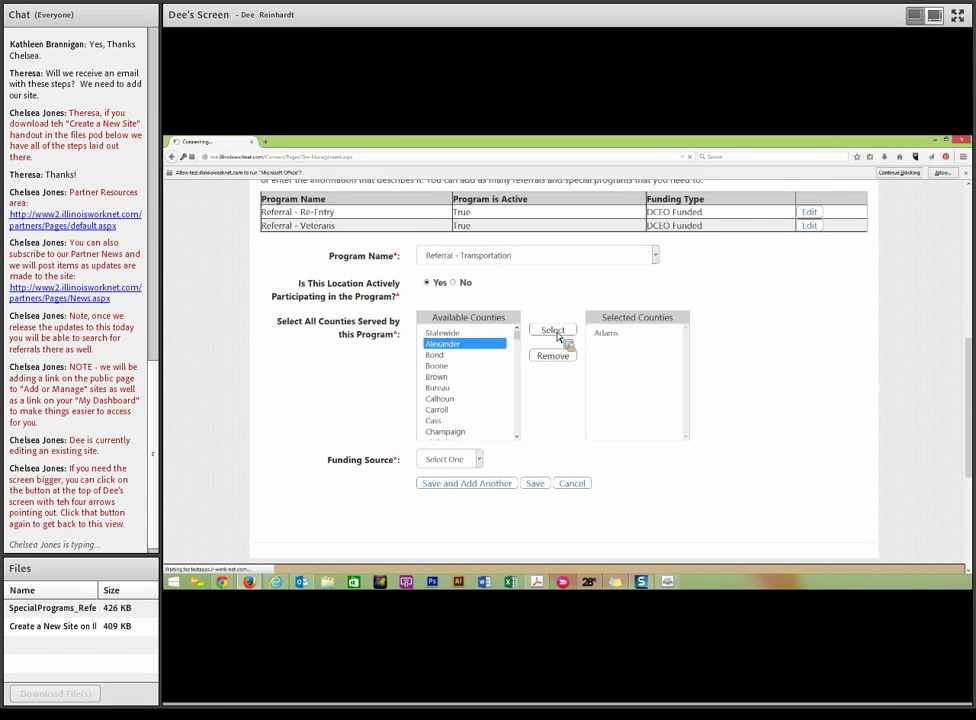
Set the funding source to DCEO Funded and save the program.
{"action": "left_click", "coordinate": [468, 460]}
{"action": "left_click", "coordinate": [466, 486]}
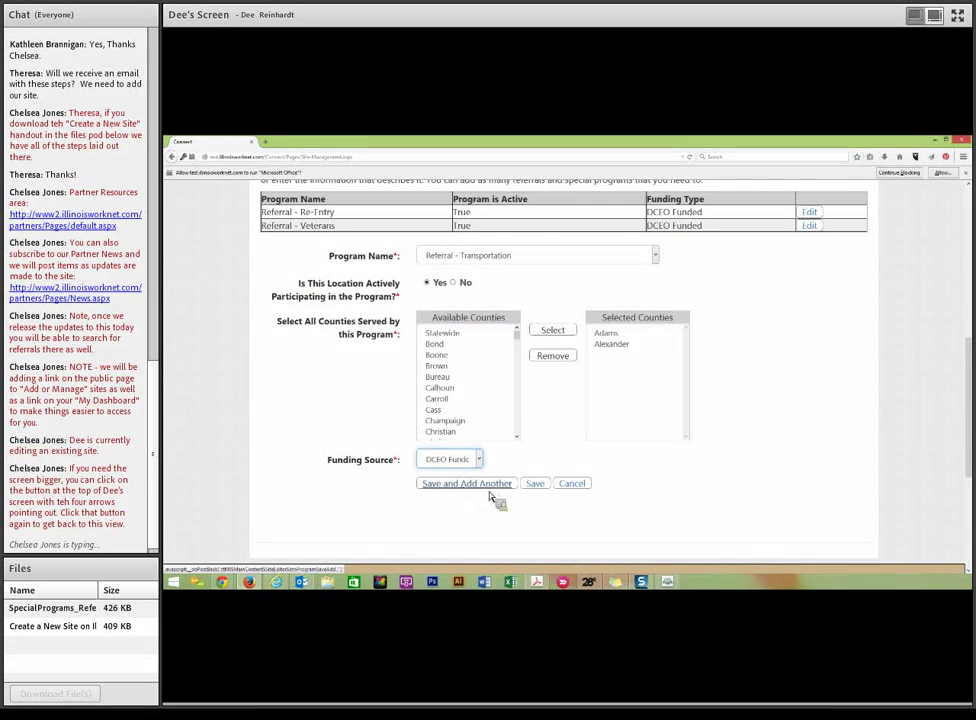
{"action": "left_click", "coordinate": [540, 489]}
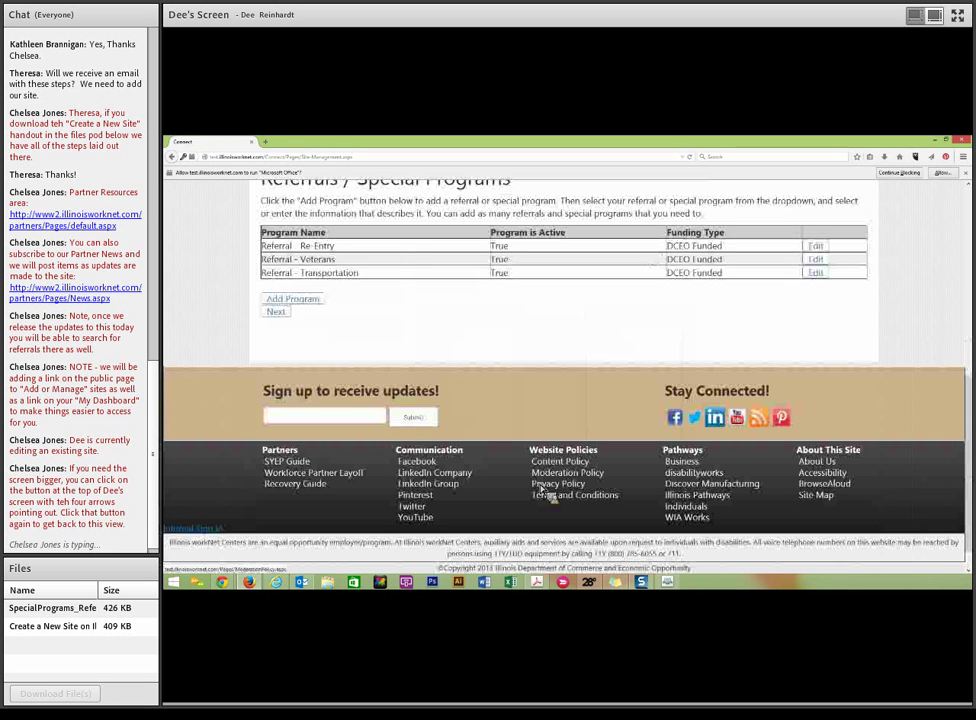
Scroll the site page up and down to reach Return to My Sites.
{"action": "scroll", "coordinate": [399, 288], "scroll_direction": "up", "scroll_amount": 2}
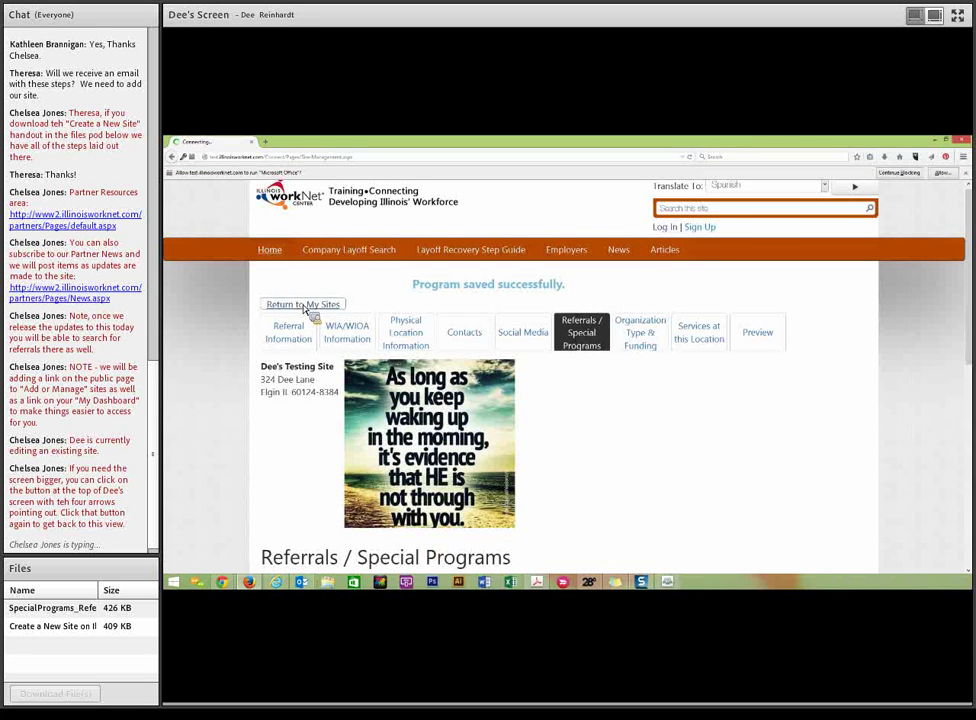
{"action": "scroll", "coordinate": [242, 365], "scroll_direction": "down", "scroll_amount": 2}
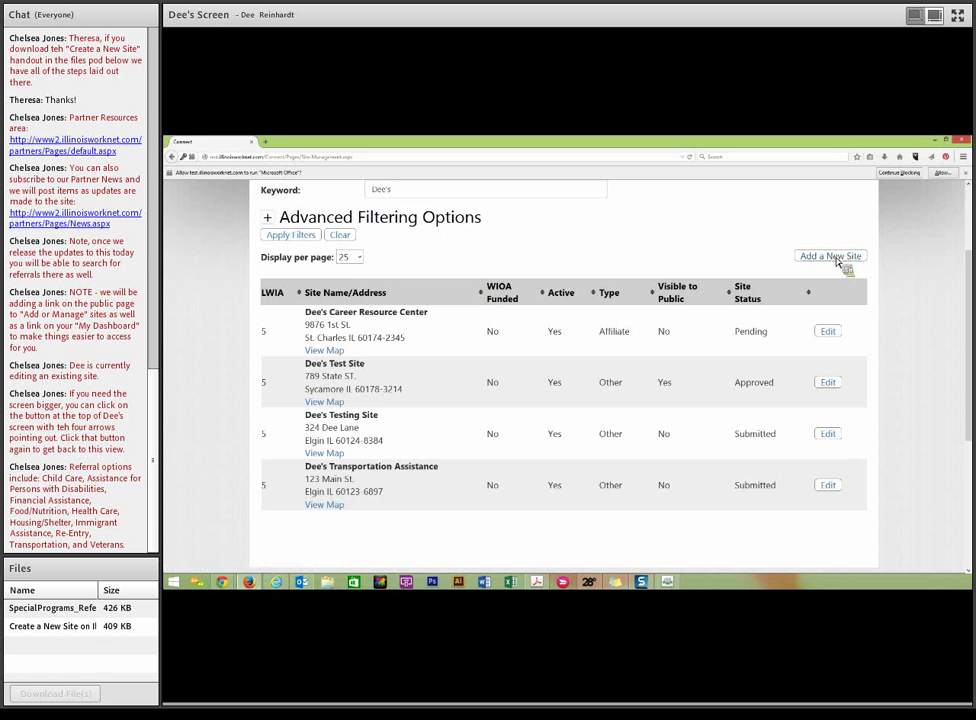
Add a new site as an Illinois workNet Partner, accepting the terms and answering WIA/WIOA funded and resource room.
{"action": "left_click", "coordinate": [838, 260]}
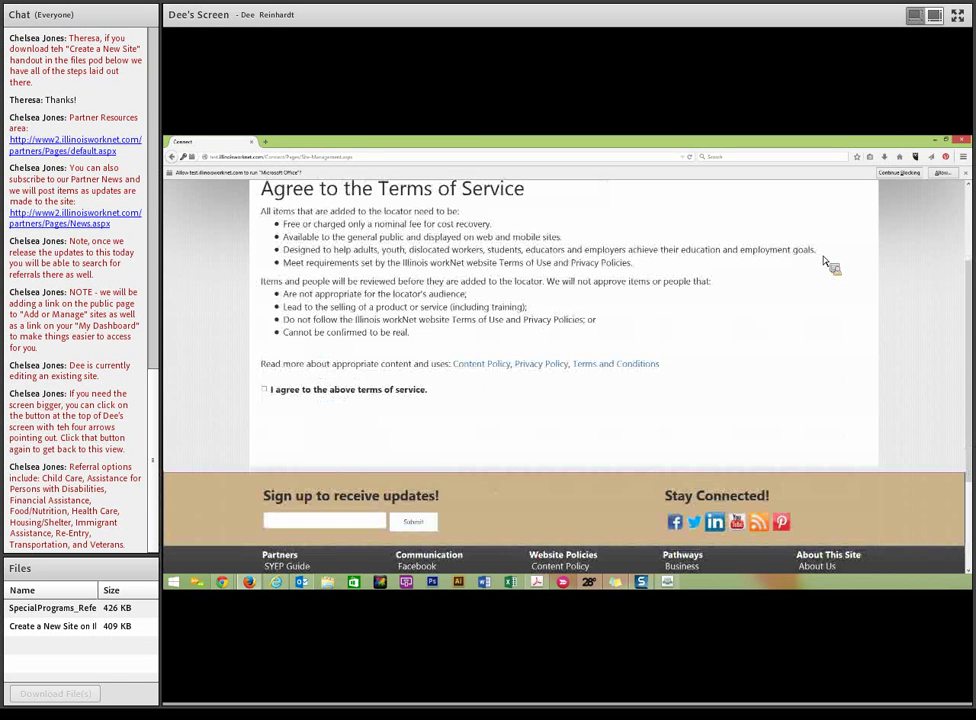
{"action": "scroll", "coordinate": [375, 297], "scroll_direction": "up", "scroll_amount": 2}
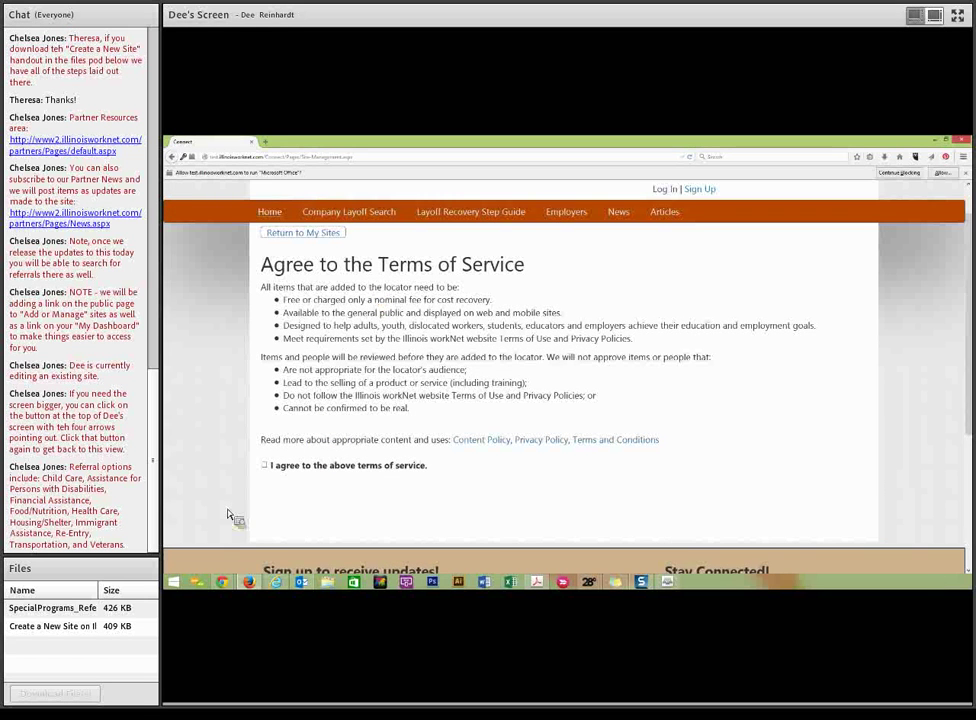
{"action": "left_click", "coordinate": [266, 466]}
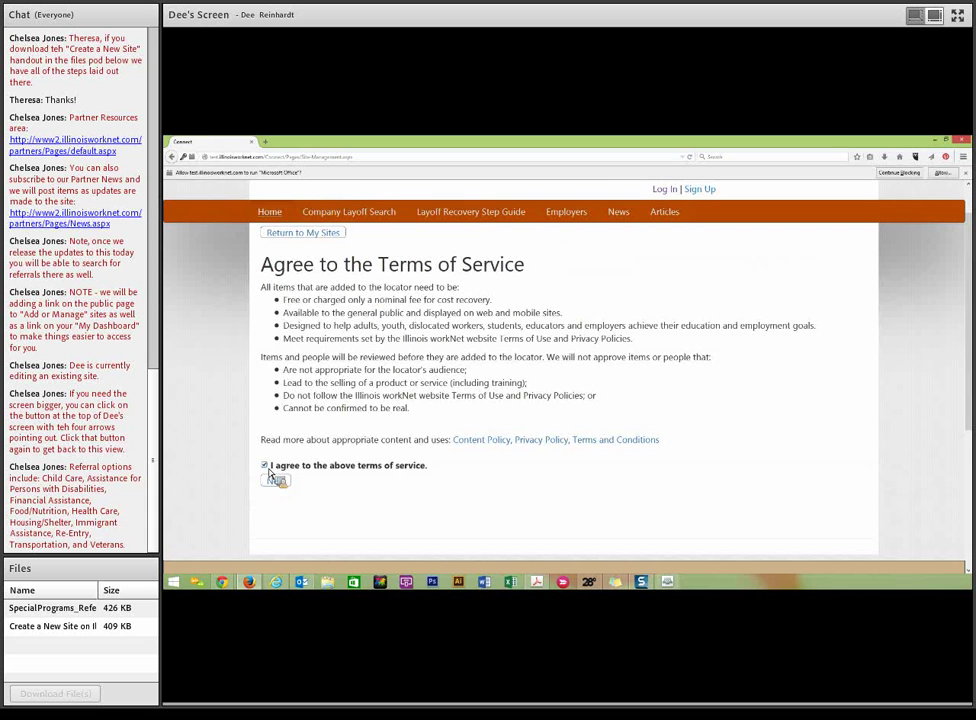
{"action": "left_click", "coordinate": [276, 481]}
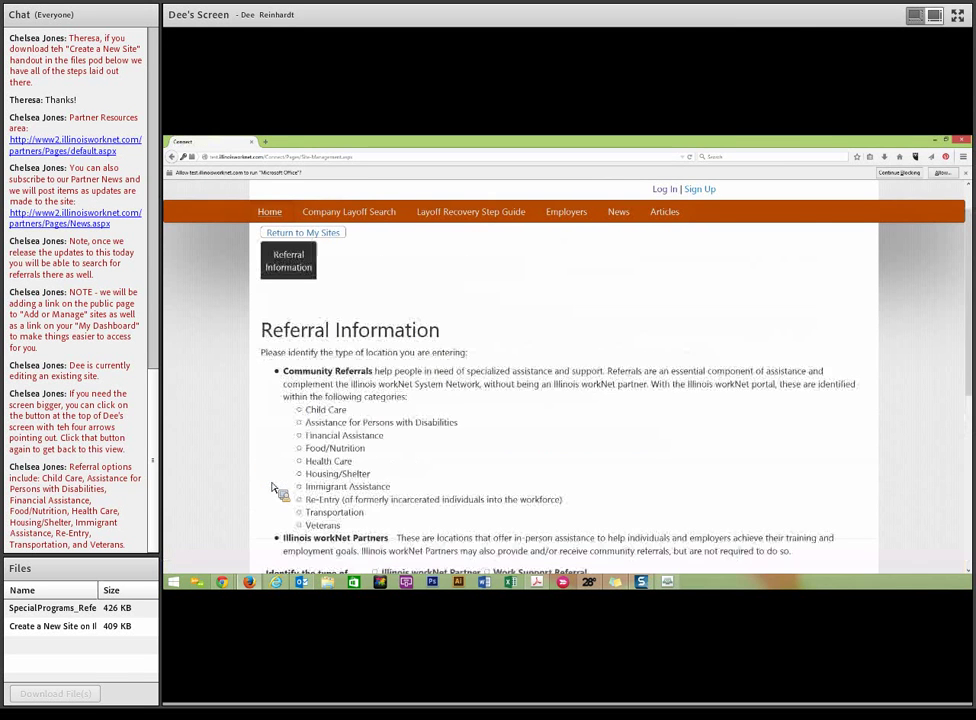
{"action": "scroll", "coordinate": [300, 460], "scroll_direction": "down", "scroll_amount": 3}
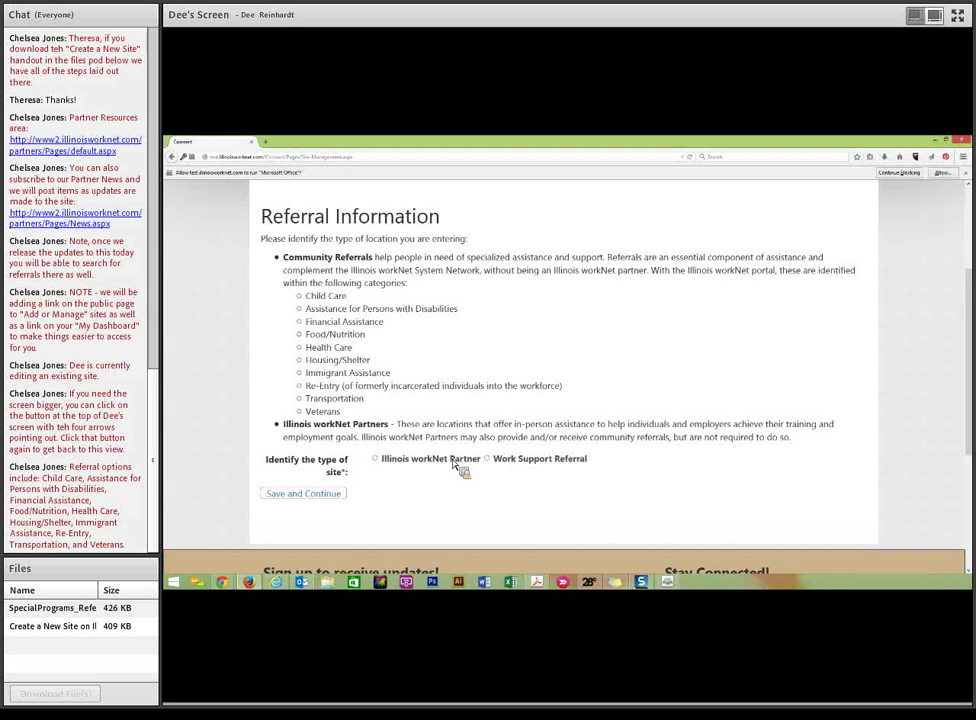
{"action": "left_click", "coordinate": [377, 460]}
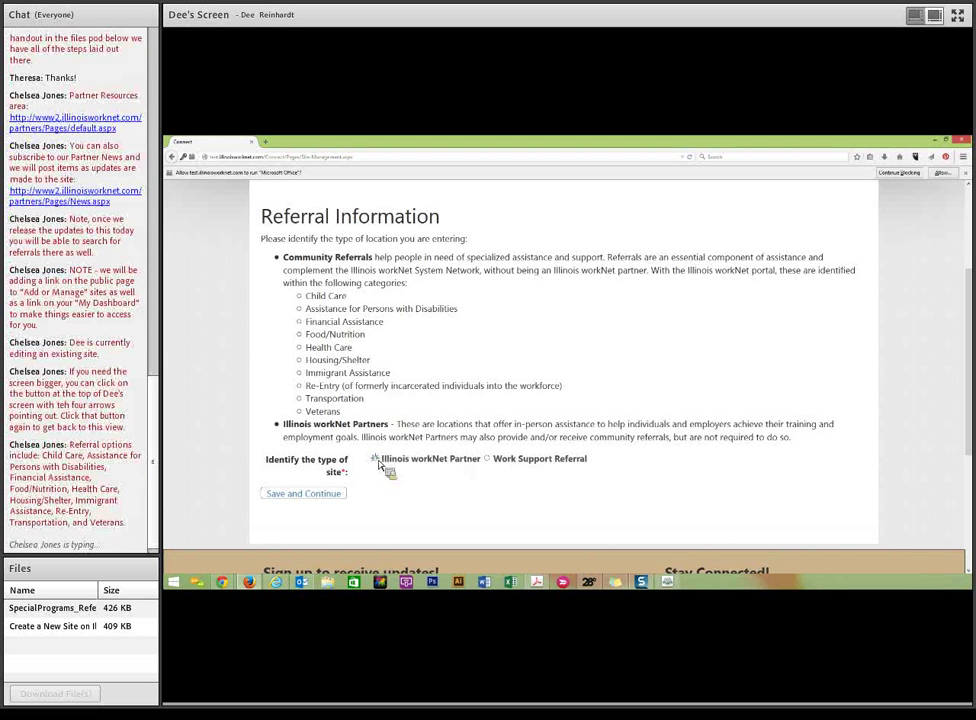
{"action": "left_click", "coordinate": [312, 496]}
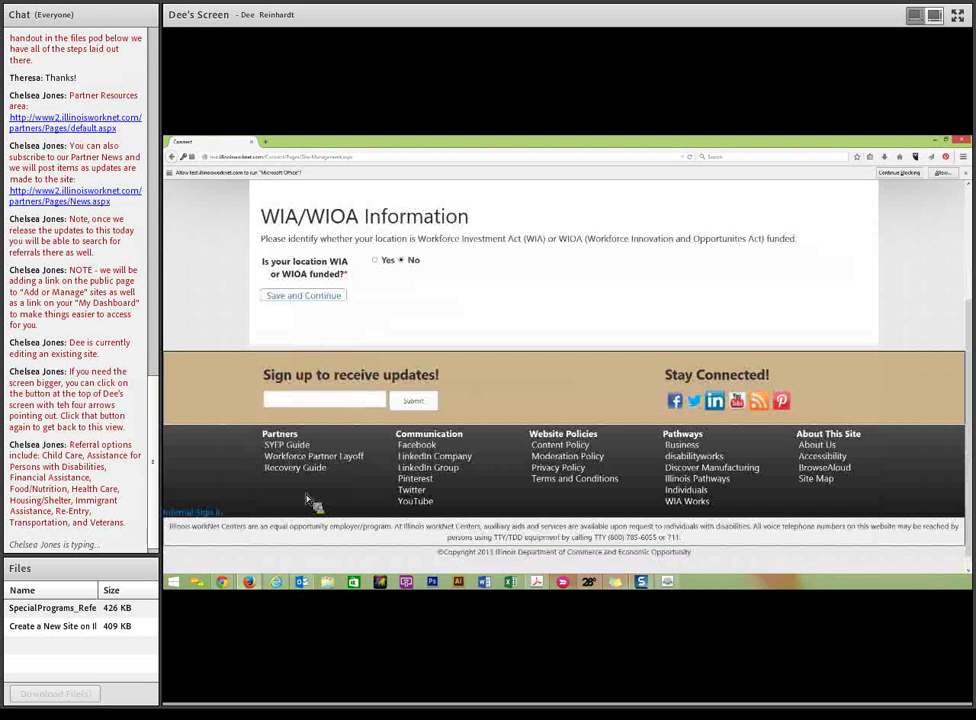
{"action": "left_click", "coordinate": [376, 261]}
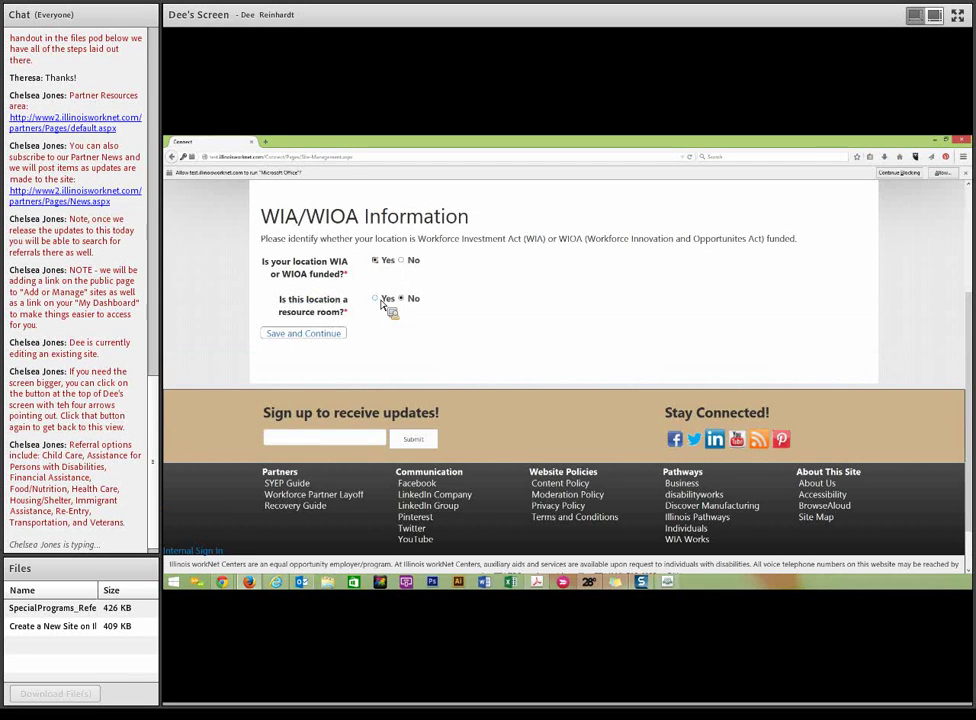
{"action": "left_click", "coordinate": [381, 303]}
{"action": "left_click", "coordinate": [308, 340]}
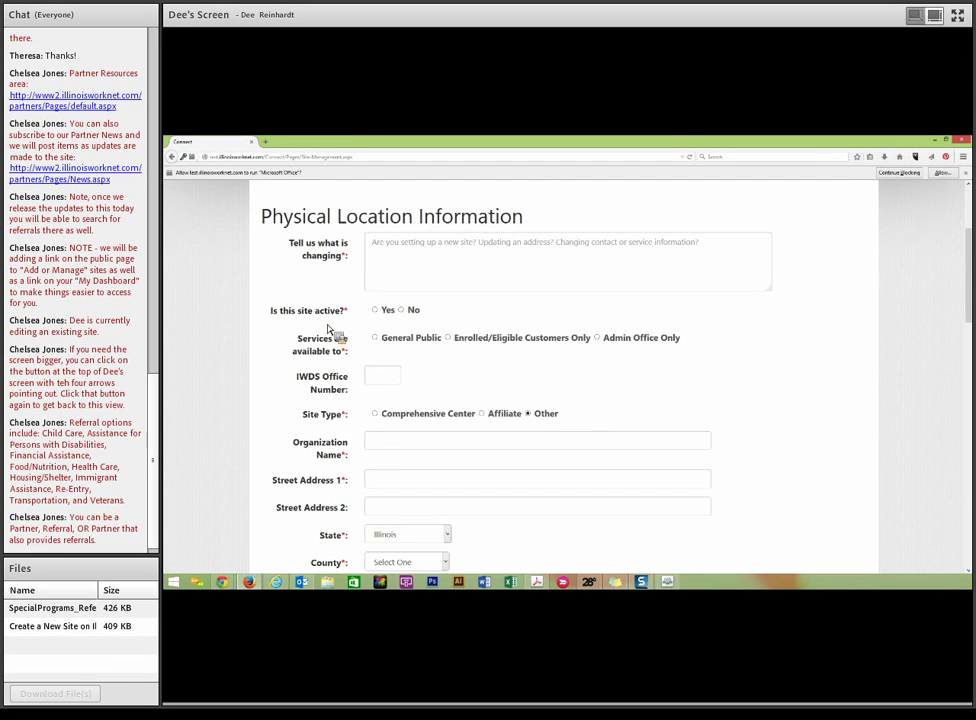
Add another new site as a Work Support Referral, accepting the terms and marking it WIA/WIOA funded.
{"action": "scroll", "coordinate": [330, 330], "scroll_direction": "up", "scroll_amount": 3}
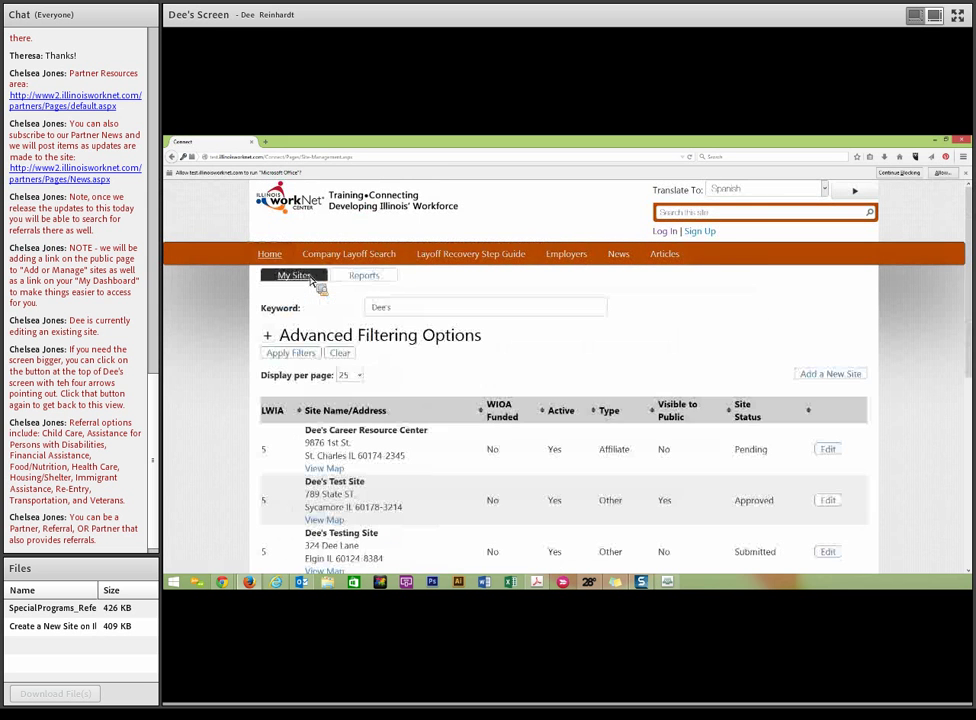
{"action": "left_click", "coordinate": [826, 379]}
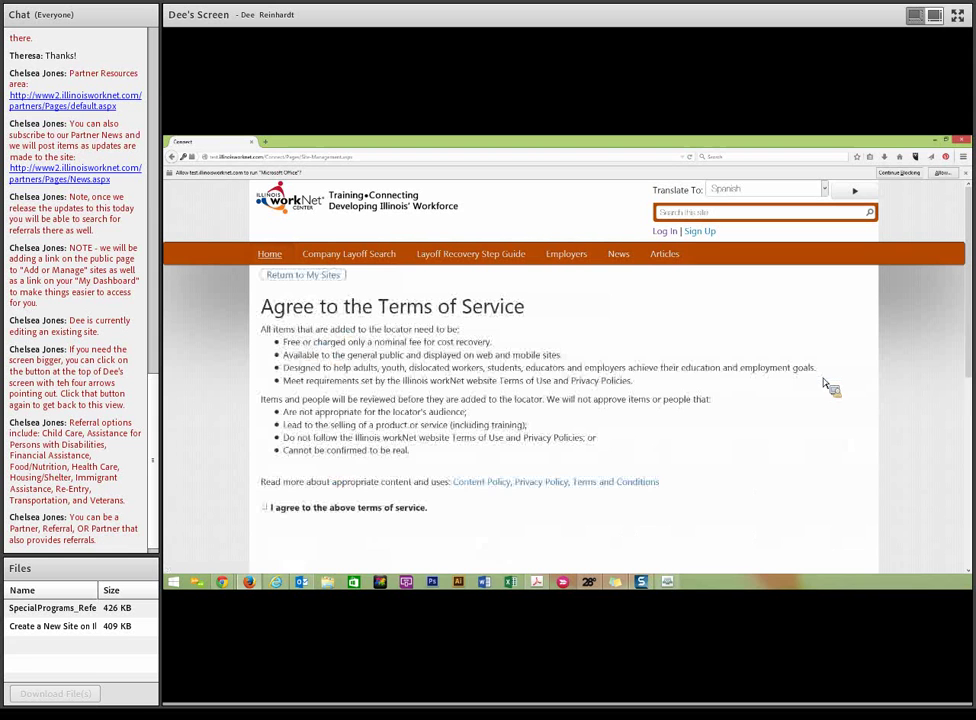
{"action": "left_click", "coordinate": [265, 507]}
{"action": "left_click", "coordinate": [276, 524]}
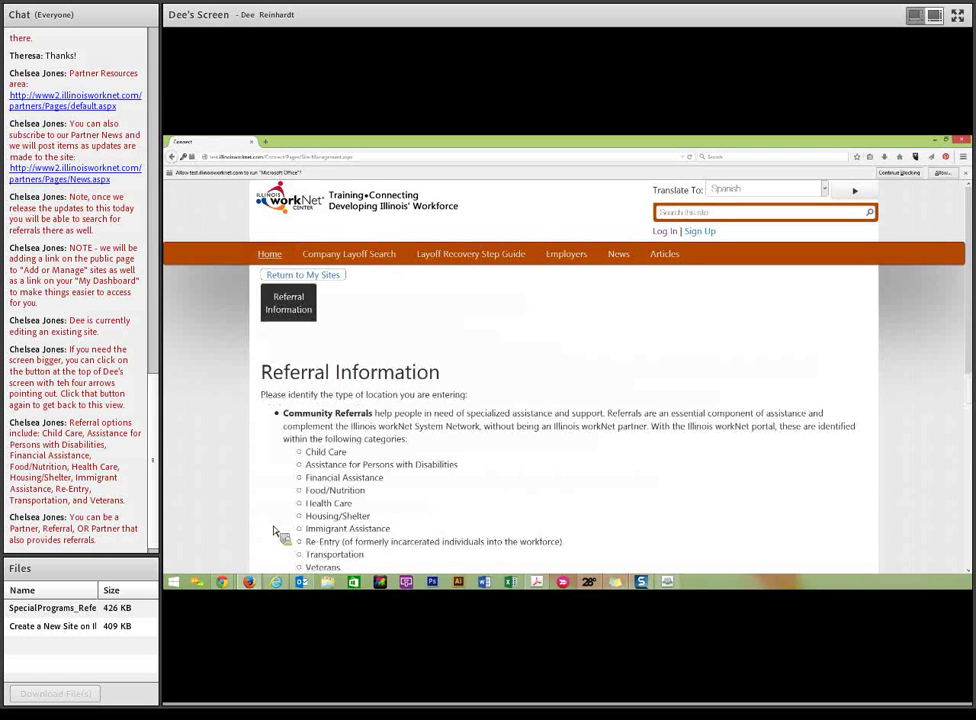
{"action": "scroll", "coordinate": [365, 490], "scroll_direction": "down", "scroll_amount": 3}
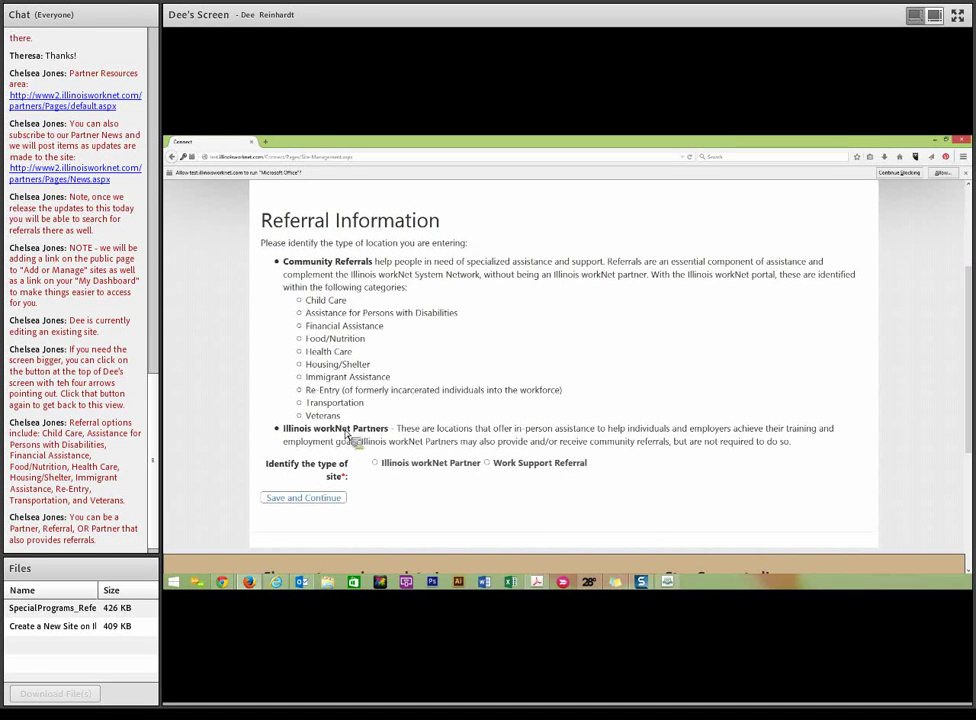
{"action": "left_click", "coordinate": [489, 466]}
{"action": "left_click", "coordinate": [305, 498]}
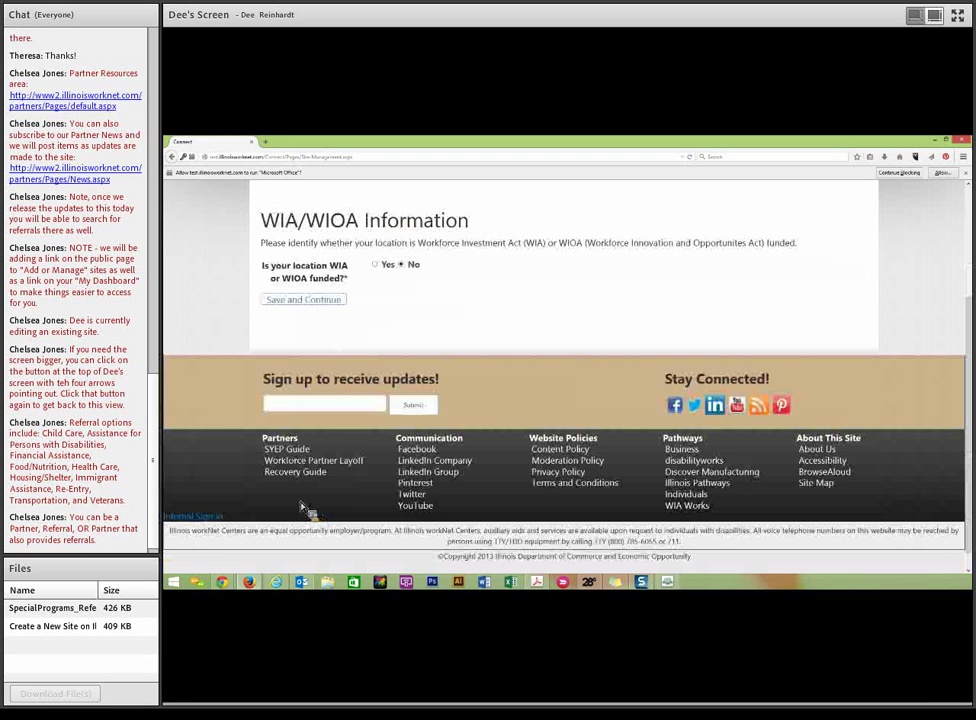
{"action": "left_click", "coordinate": [377, 265]}
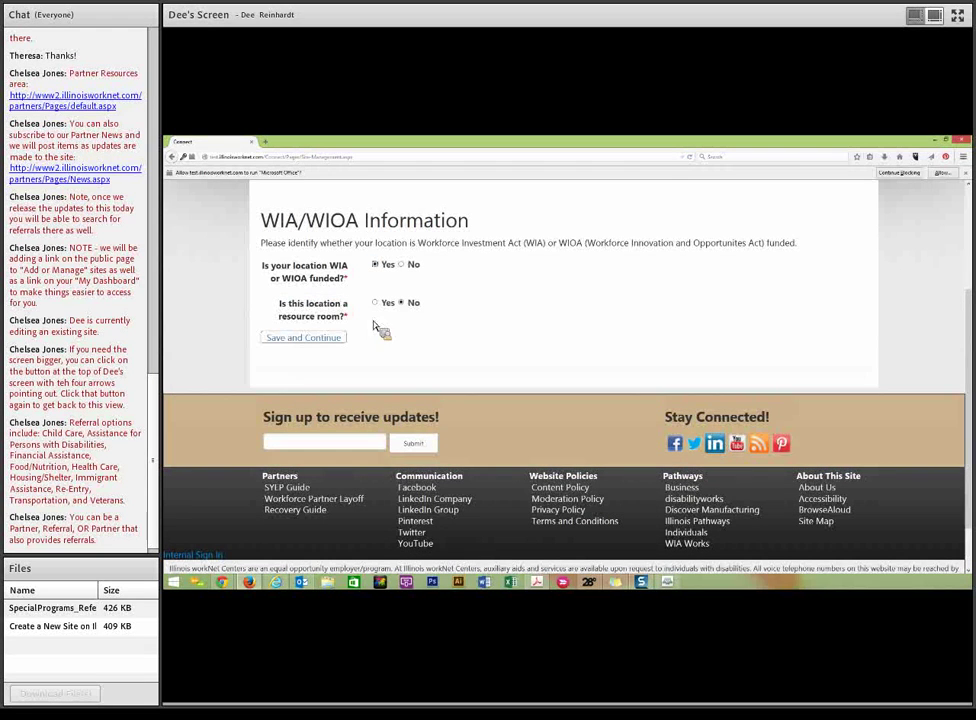
{"action": "left_click", "coordinate": [302, 338]}
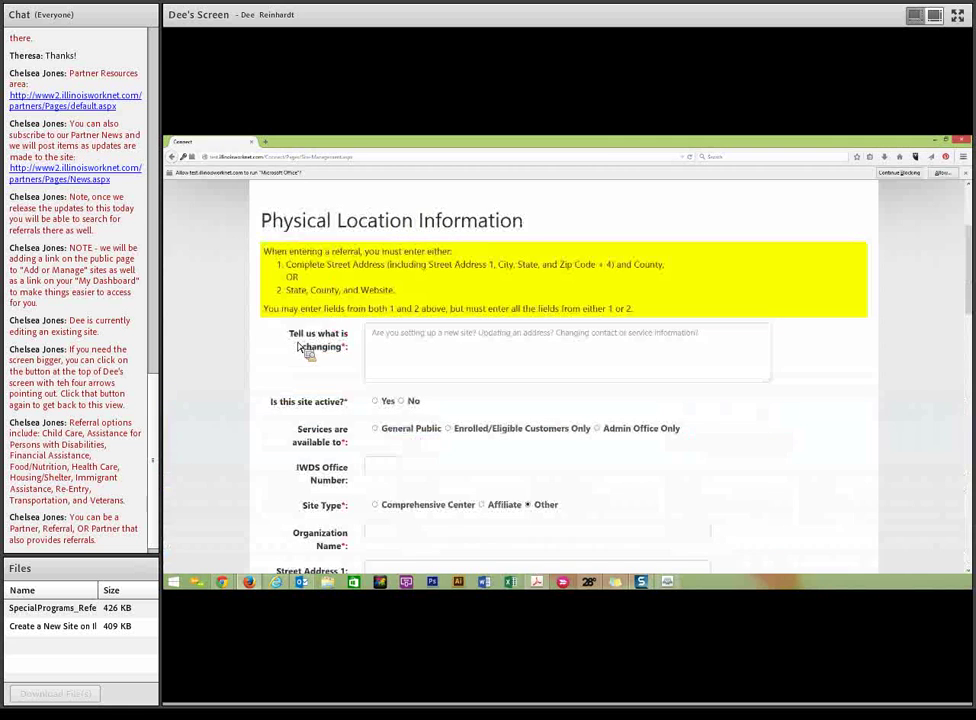
Review the Physical Location Information form, then go back to My Sites.
{"action": "scroll", "coordinate": [300, 355], "scroll_direction": "up", "scroll_amount": 3}
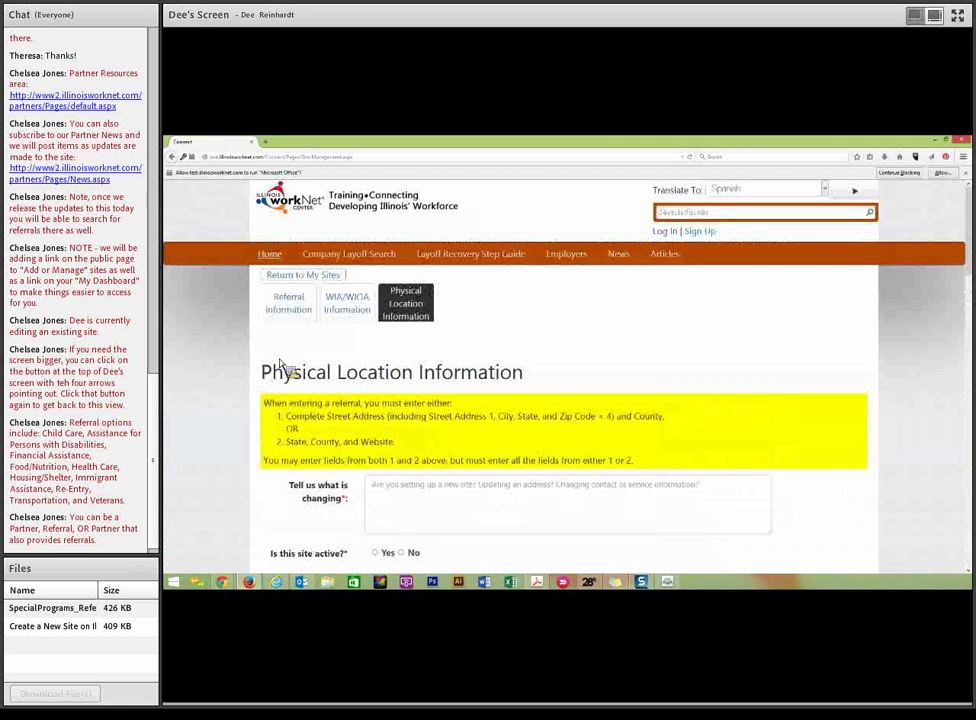
{"action": "scroll", "coordinate": [280, 365], "scroll_direction": "down", "scroll_amount": 3}
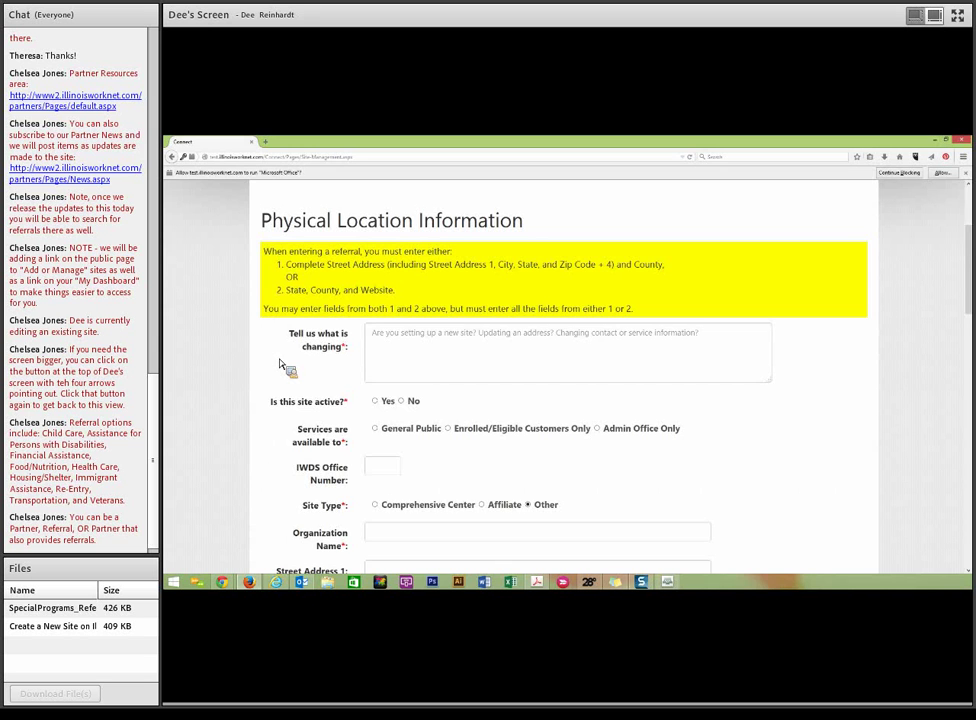
{"action": "scroll", "coordinate": [280, 365], "scroll_direction": "down", "scroll_amount": 3}
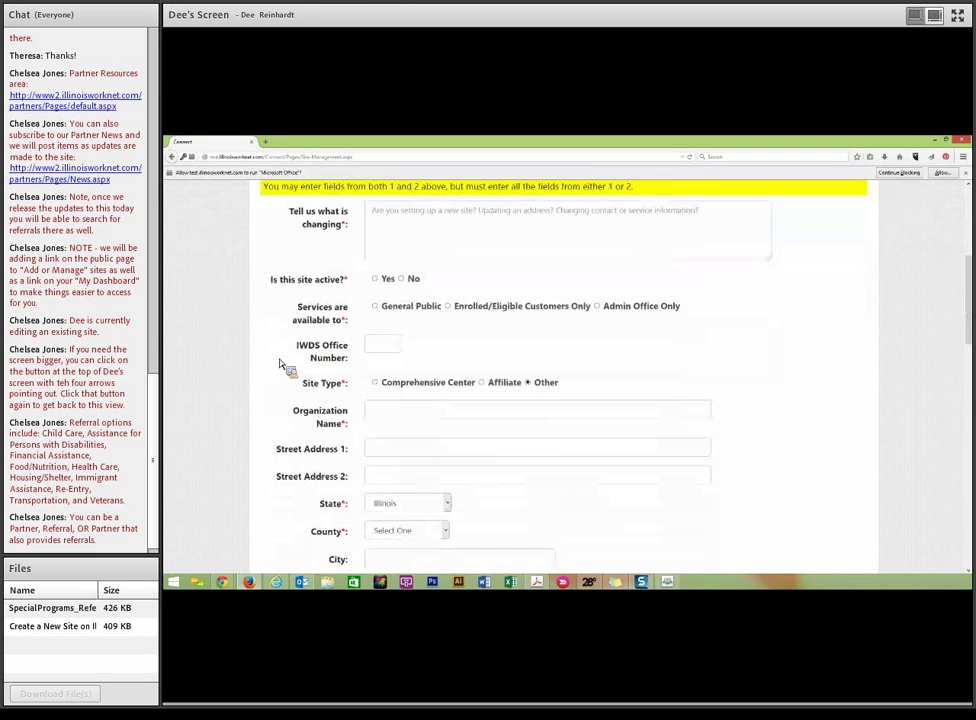
{"action": "scroll", "coordinate": [280, 365], "scroll_direction": "down", "scroll_amount": 6}
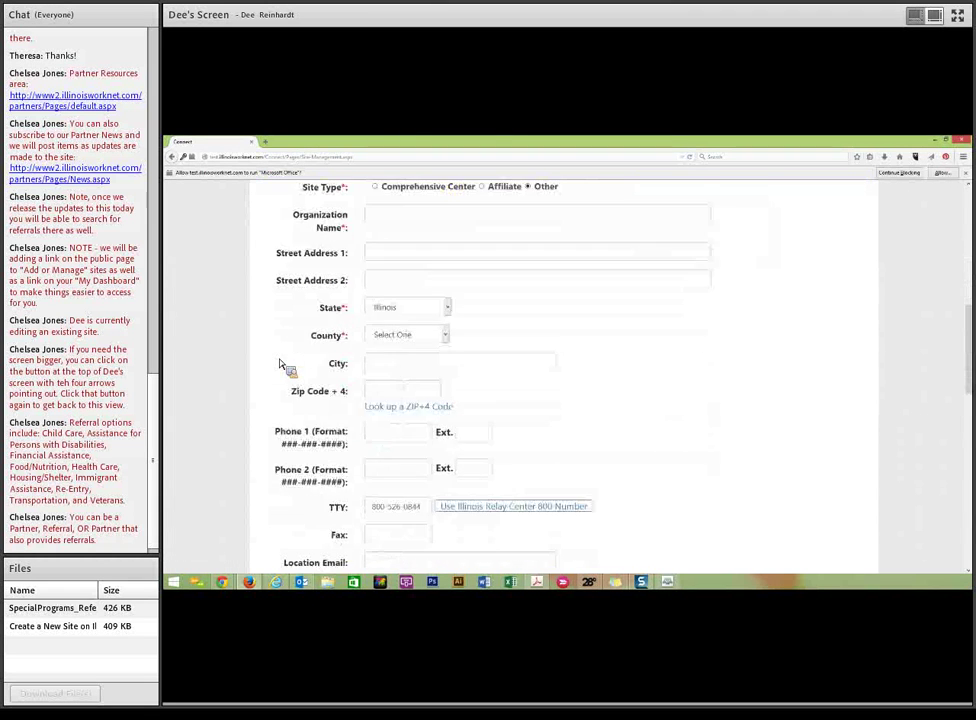
{"action": "scroll", "coordinate": [280, 365], "scroll_direction": "down", "scroll_amount": 10}
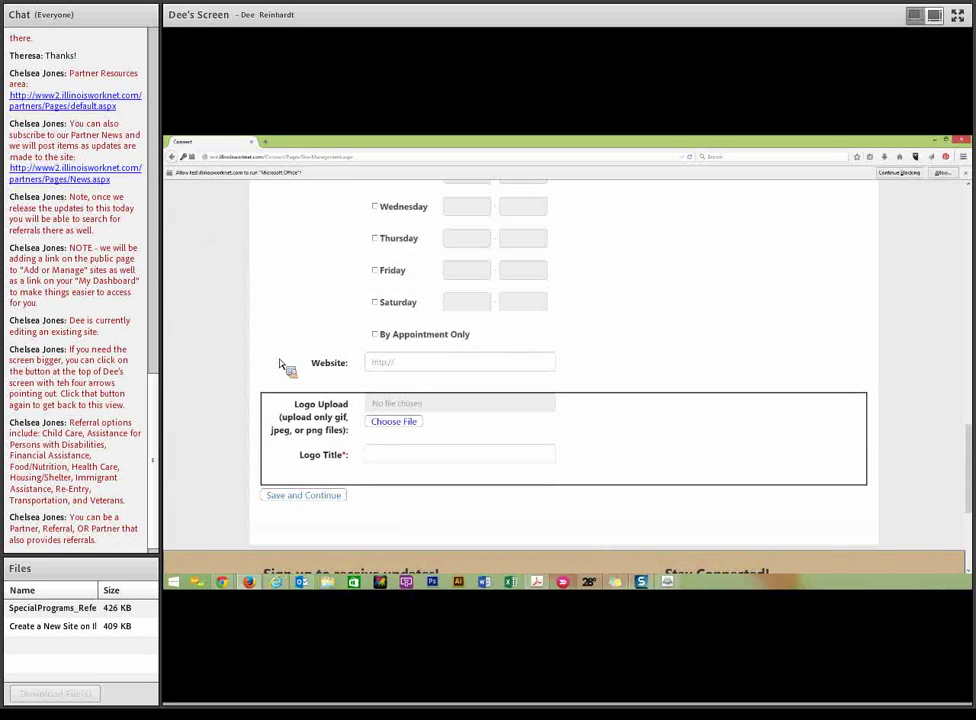
{"action": "scroll", "coordinate": [280, 365], "scroll_direction": "up", "scroll_amount": 15}
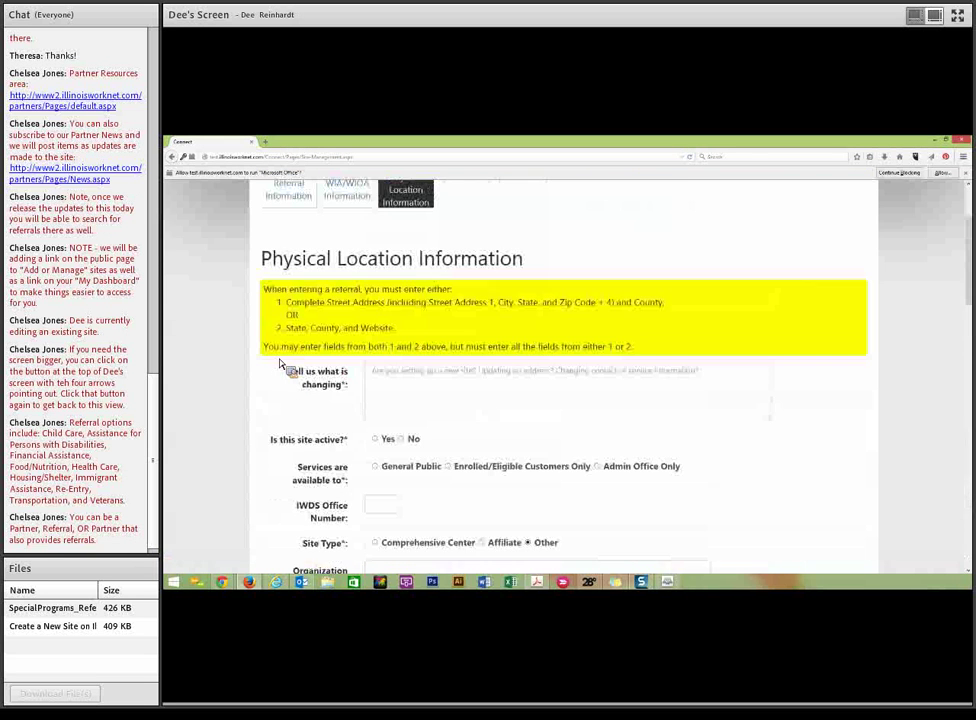
{"action": "scroll", "coordinate": [283, 367], "scroll_direction": "up", "scroll_amount": 3}
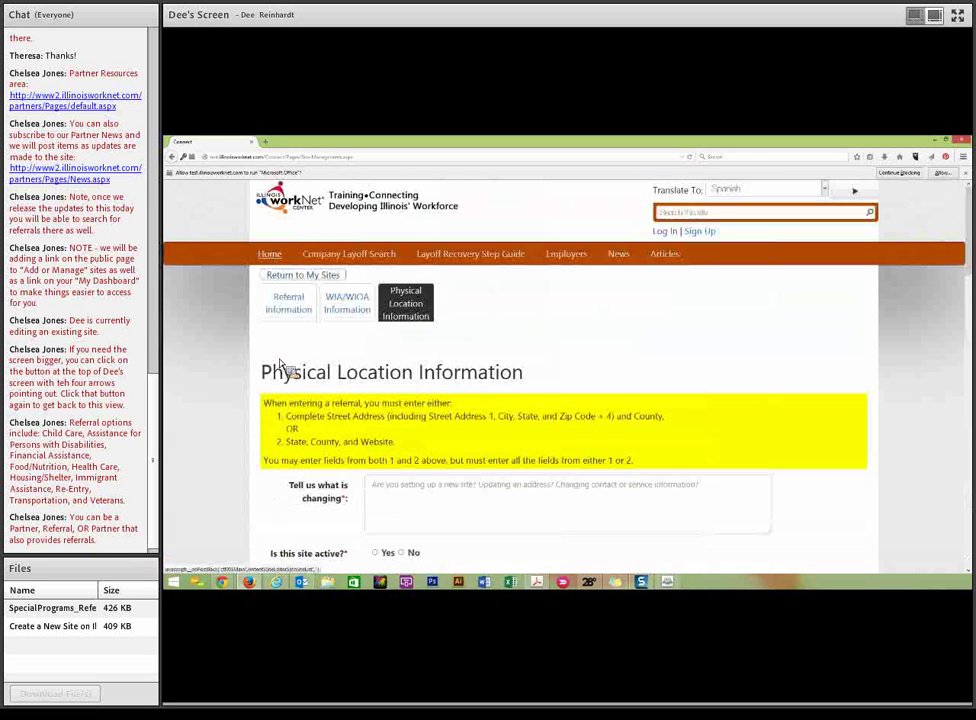
{"action": "left_click", "coordinate": [293, 281]}
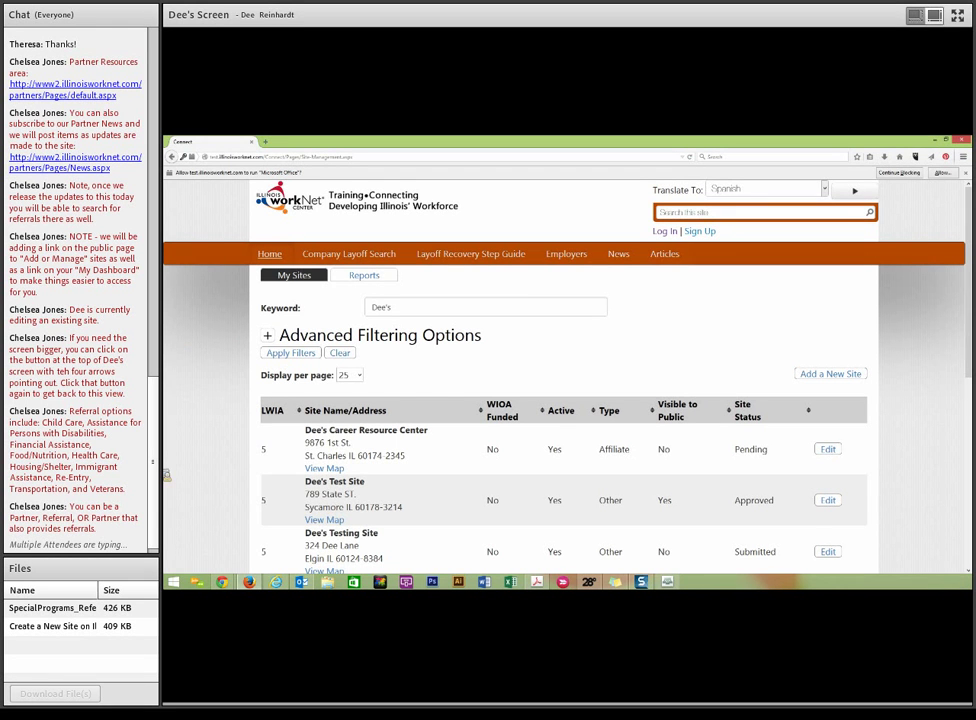
Leave the My Sites list in place and open a new blank browser tab.
{"action": "mouse_move", "coordinate": [226, 590]}
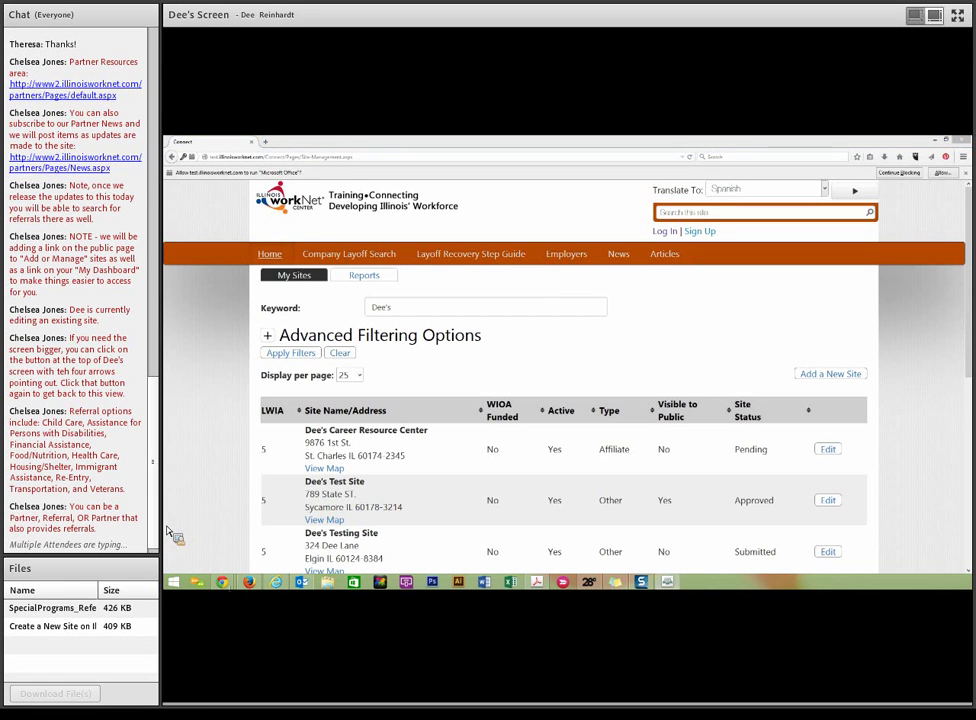
{"action": "left_click", "coordinate": [266, 142]}
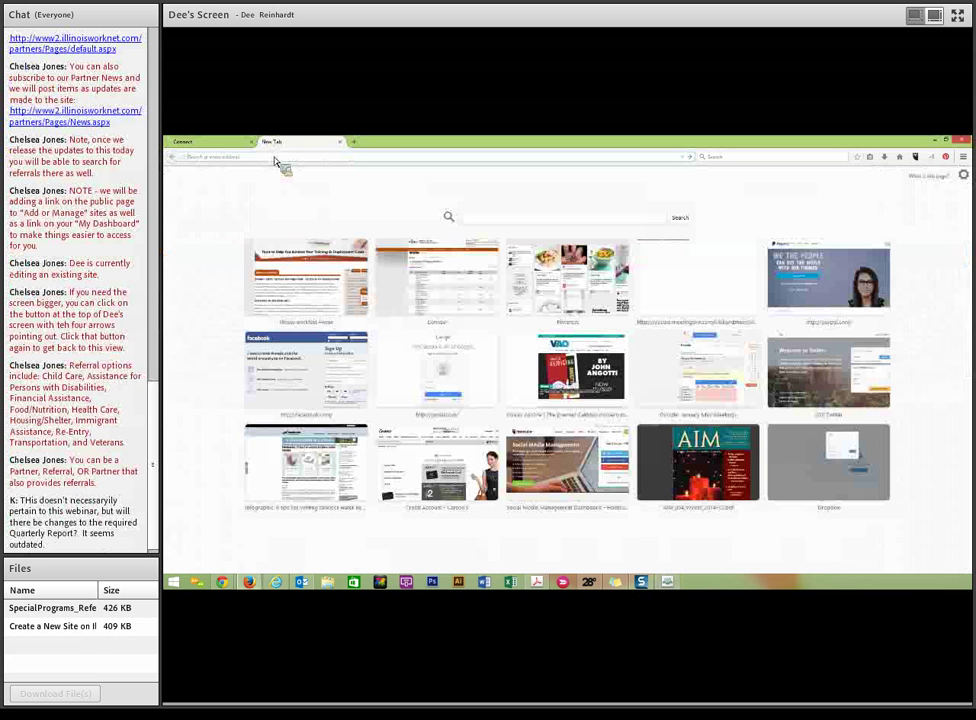
Load the pasted location search page and search by City for Elgin.
{"action": "type", "text": "http://ext.illinoisworknet.com/Connect/Pages/LocationSearch.aspx"}
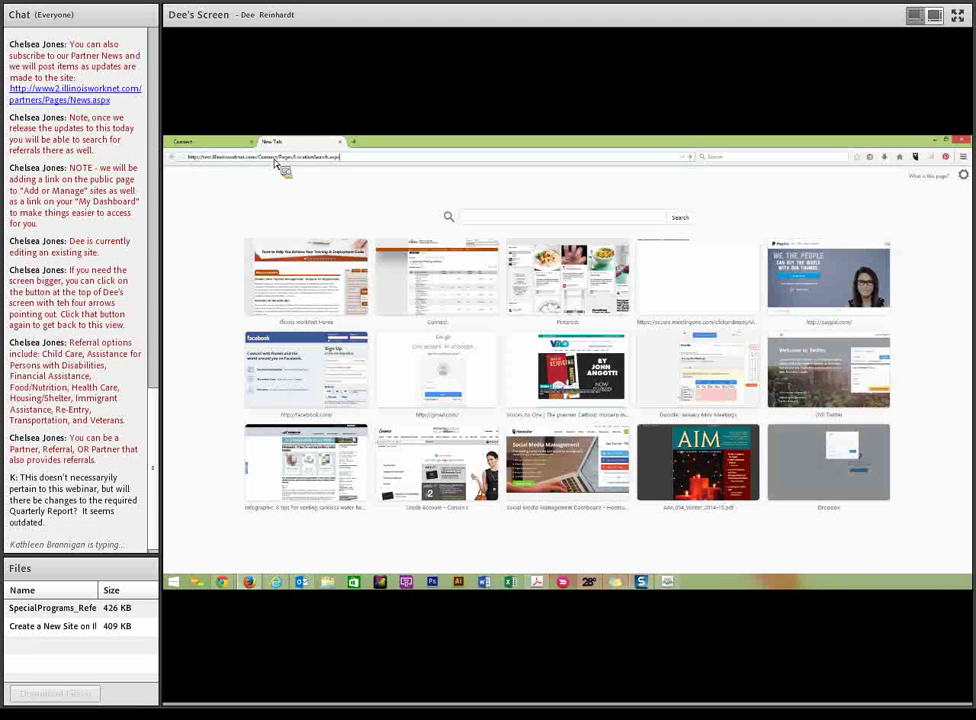
{"action": "key", "text": "Return"}
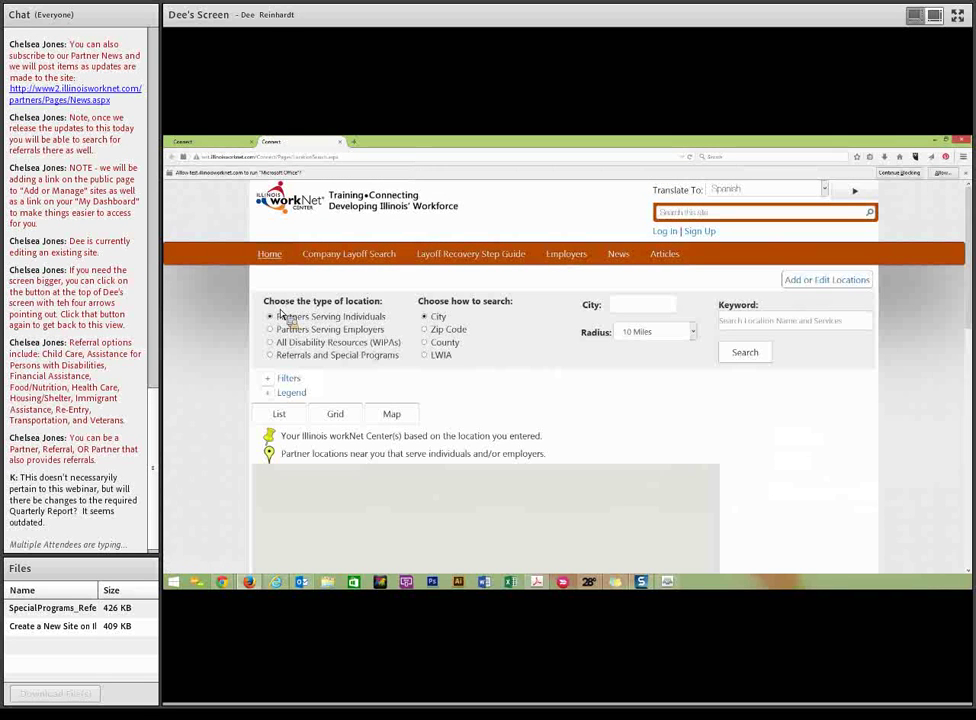
{"action": "left_click", "coordinate": [426, 329]}
{"action": "left_click", "coordinate": [424, 316]}
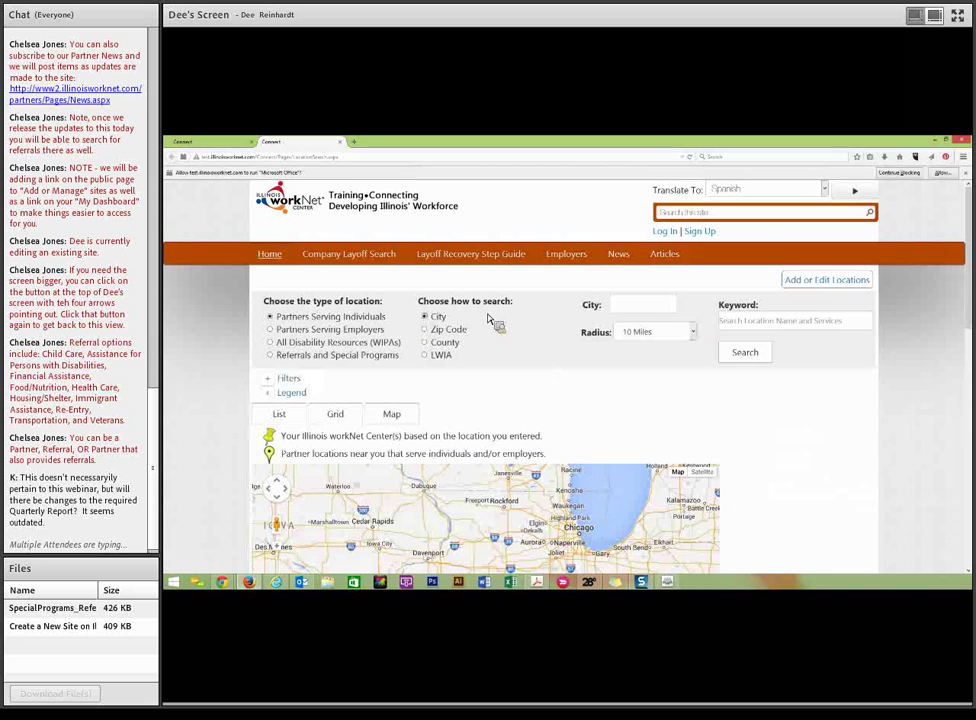
{"action": "type", "text": "Elgin"}
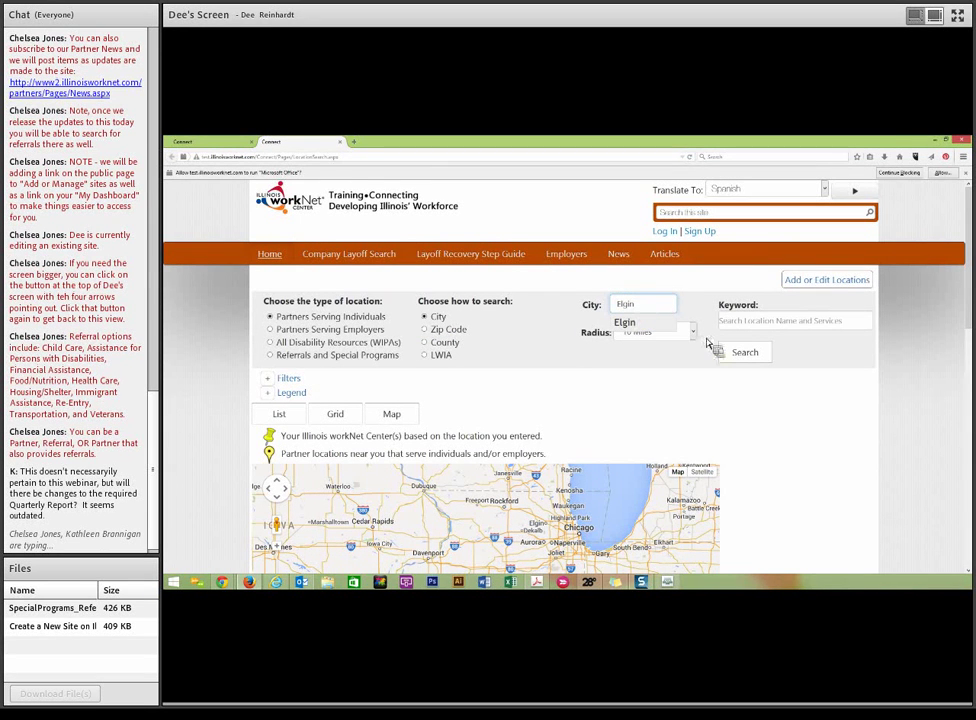
{"action": "left_click", "coordinate": [748, 360]}
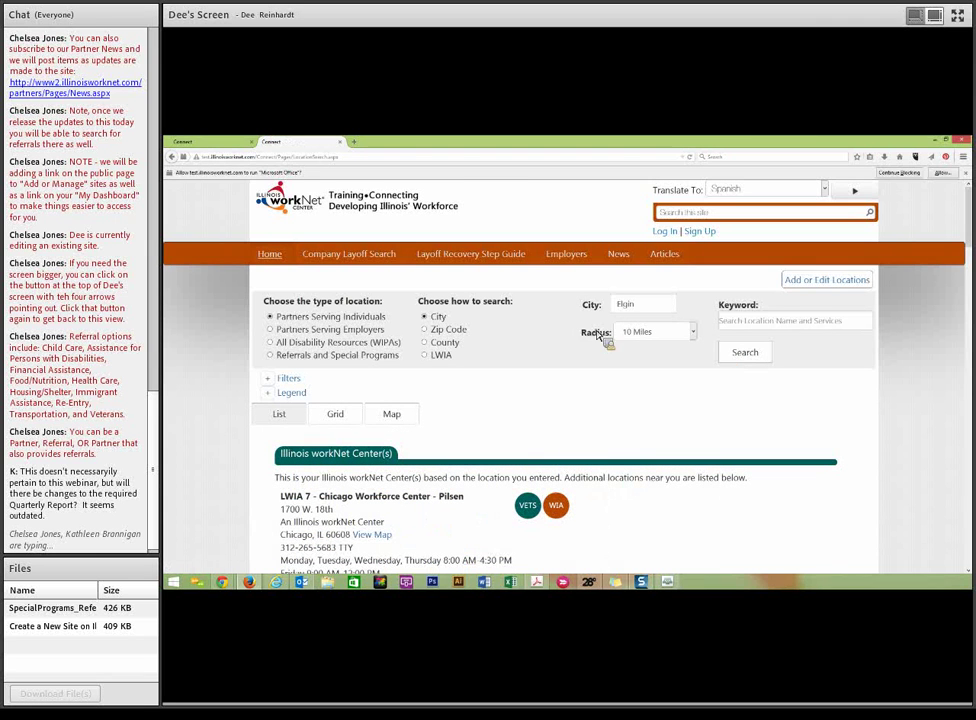
Look over the Elgin results, then switch the search to Referrals and Special Programs.
{"action": "scroll", "coordinate": [506, 325], "scroll_direction": "down", "scroll_amount": 2}
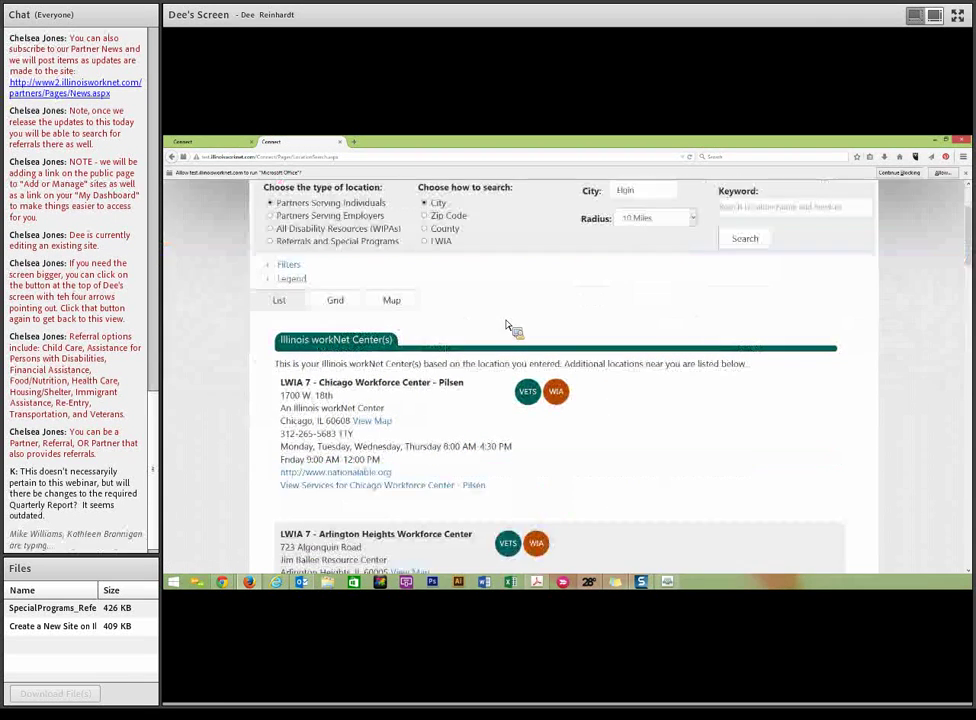
{"action": "scroll", "coordinate": [506, 325], "scroll_direction": "down", "scroll_amount": 2}
{"action": "scroll", "coordinate": [506, 325], "scroll_direction": "down", "scroll_amount": 3}
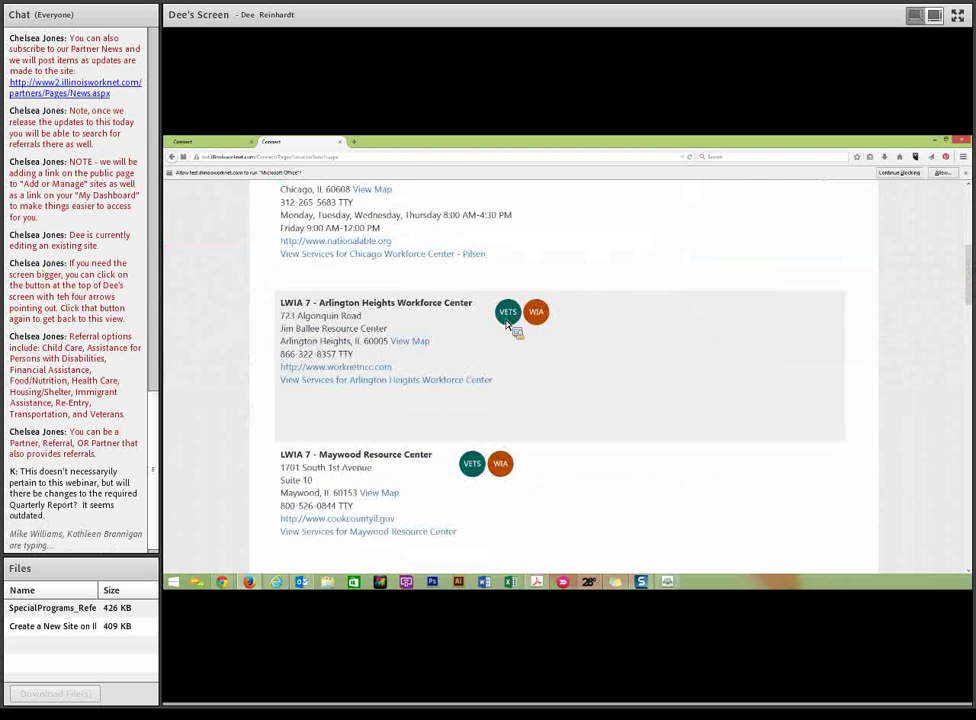
{"action": "scroll", "coordinate": [506, 325], "scroll_direction": "up", "scroll_amount": 6}
{"action": "scroll", "coordinate": [510, 328], "scroll_direction": "up", "scroll_amount": 1}
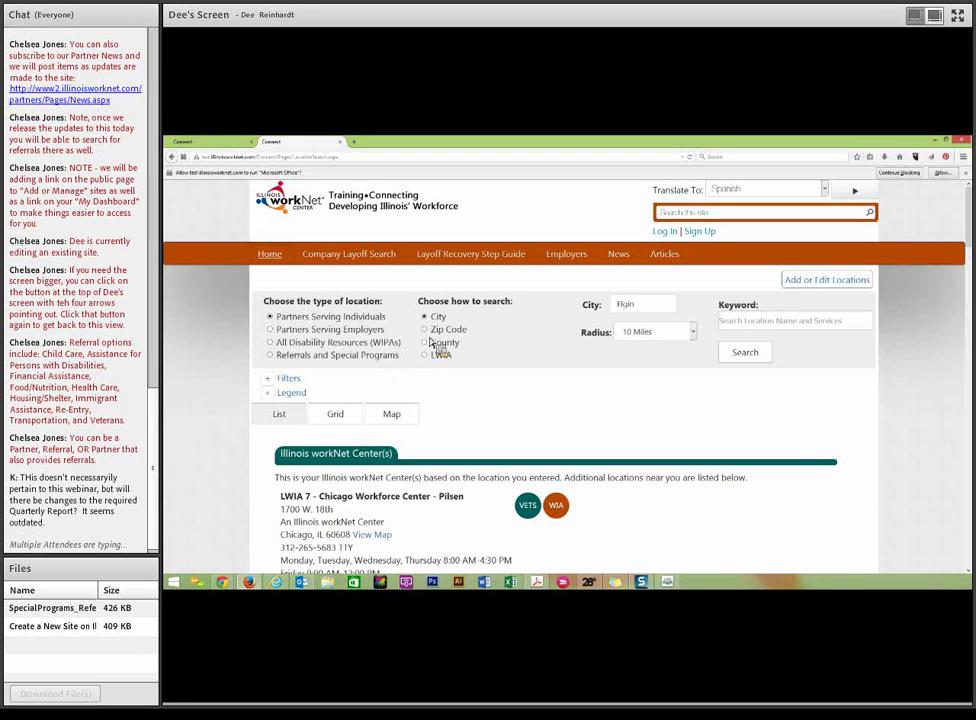
{"action": "left_click", "coordinate": [270, 356]}
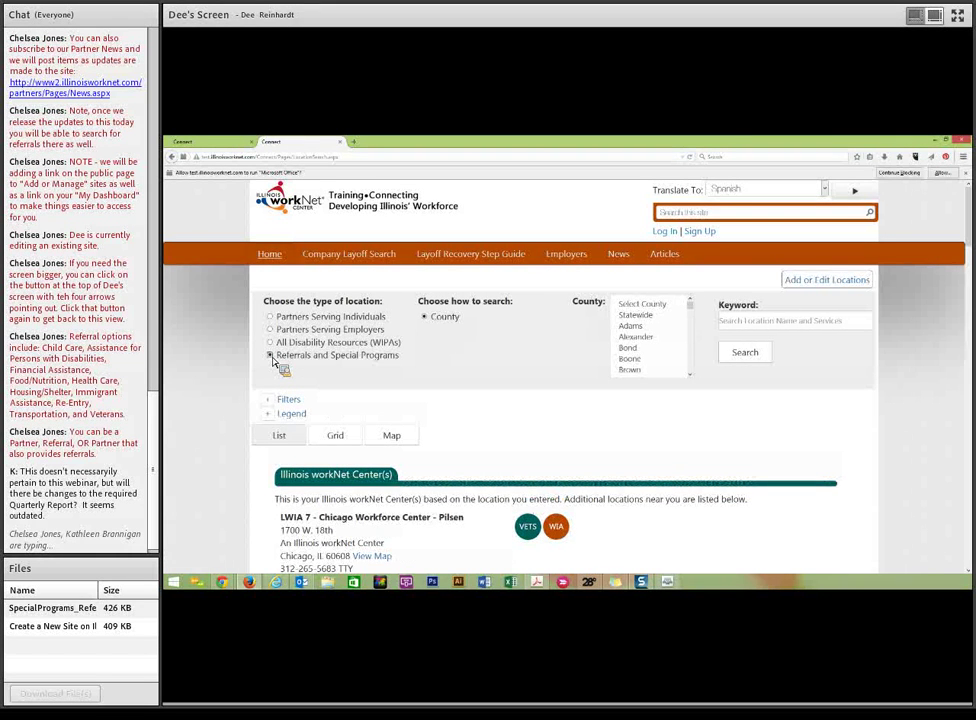
Search Referrals and Special Programs Statewide, check the results for the new test site, and view them on the map.
{"action": "left_click", "coordinate": [641, 316]}
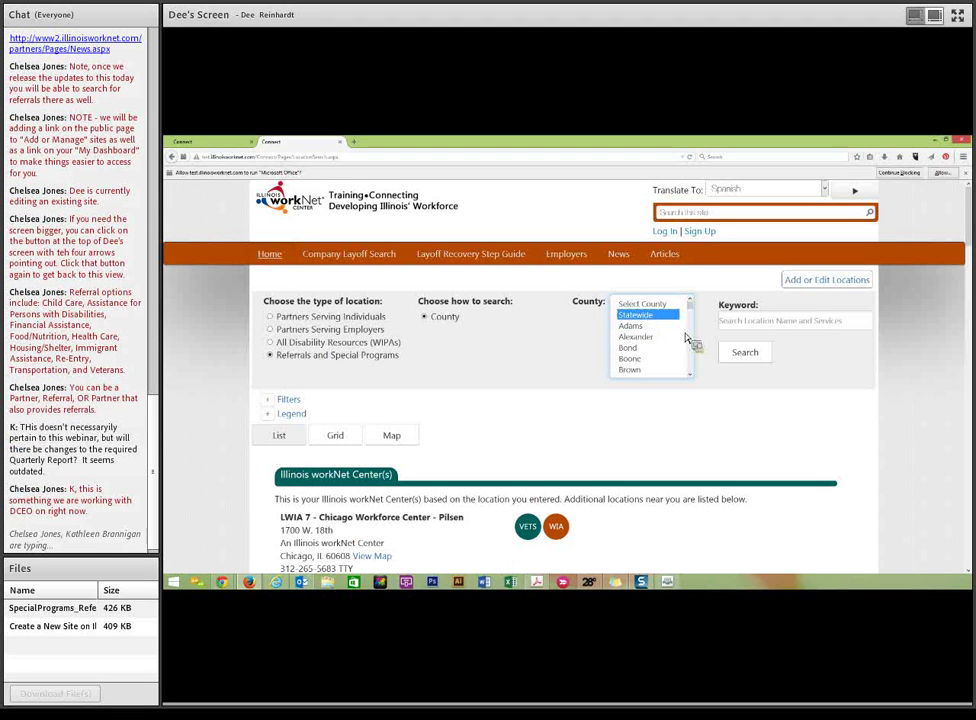
{"action": "left_click", "coordinate": [746, 355]}
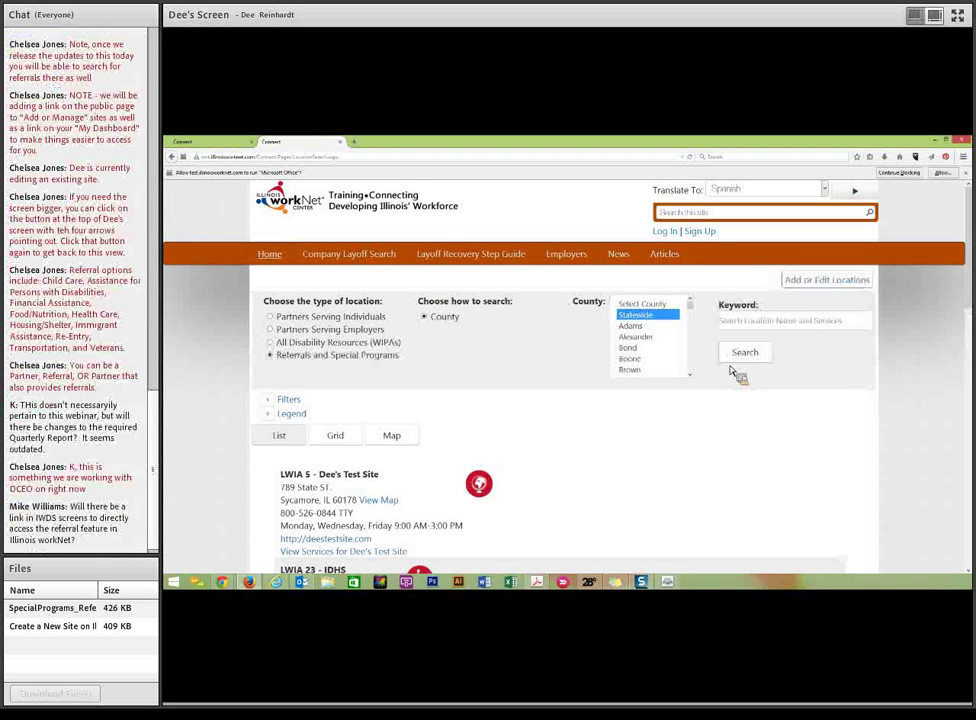
{"action": "scroll", "coordinate": [626, 370], "scroll_direction": "down", "scroll_amount": 3}
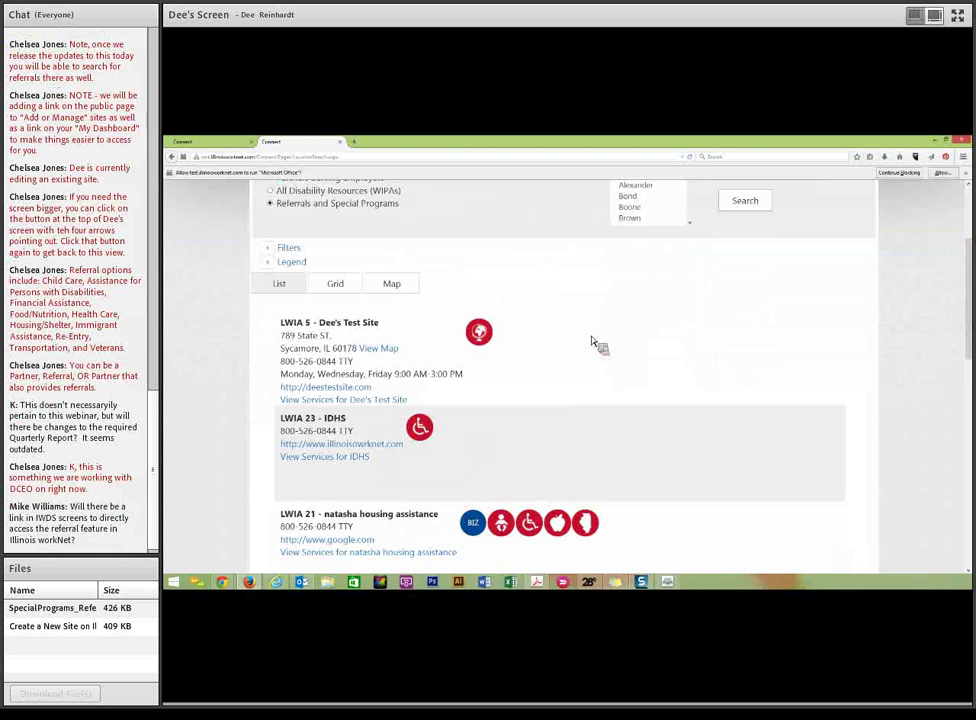
{"action": "scroll", "coordinate": [592, 342], "scroll_direction": "down", "scroll_amount": 2}
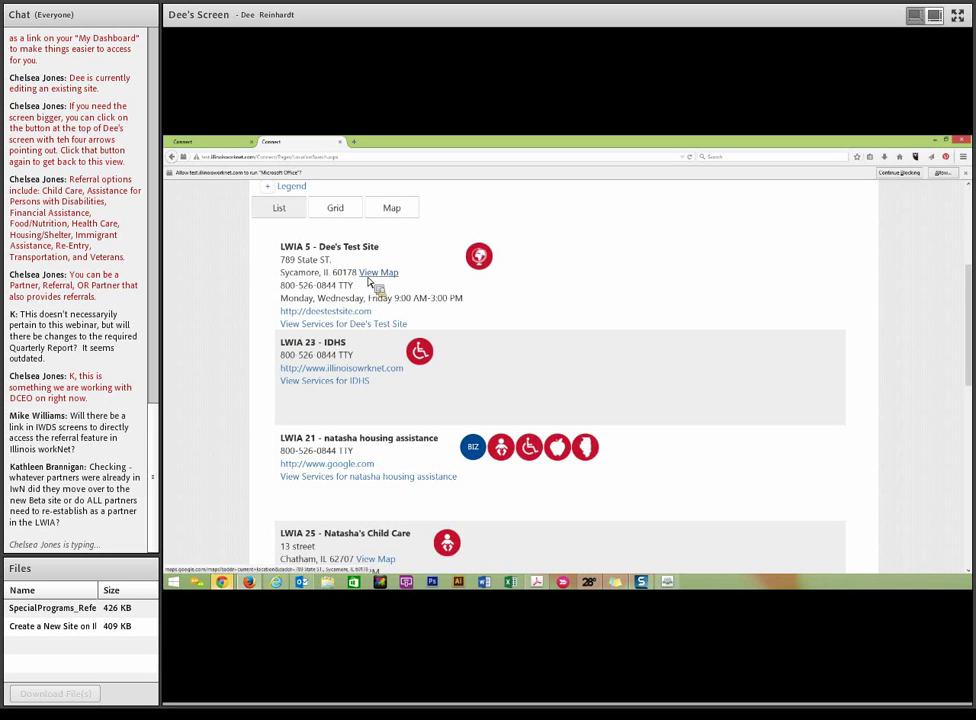
{"action": "scroll", "coordinate": [375, 285], "scroll_direction": "up", "scroll_amount": 1}
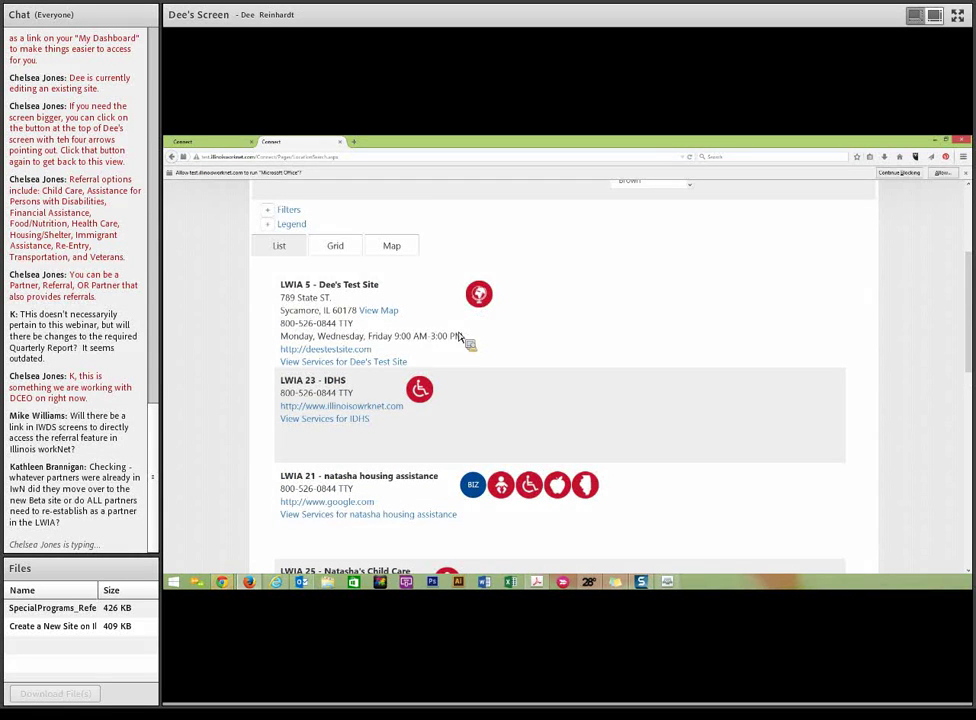
{"action": "scroll", "coordinate": [460, 337], "scroll_direction": "down", "scroll_amount": 3}
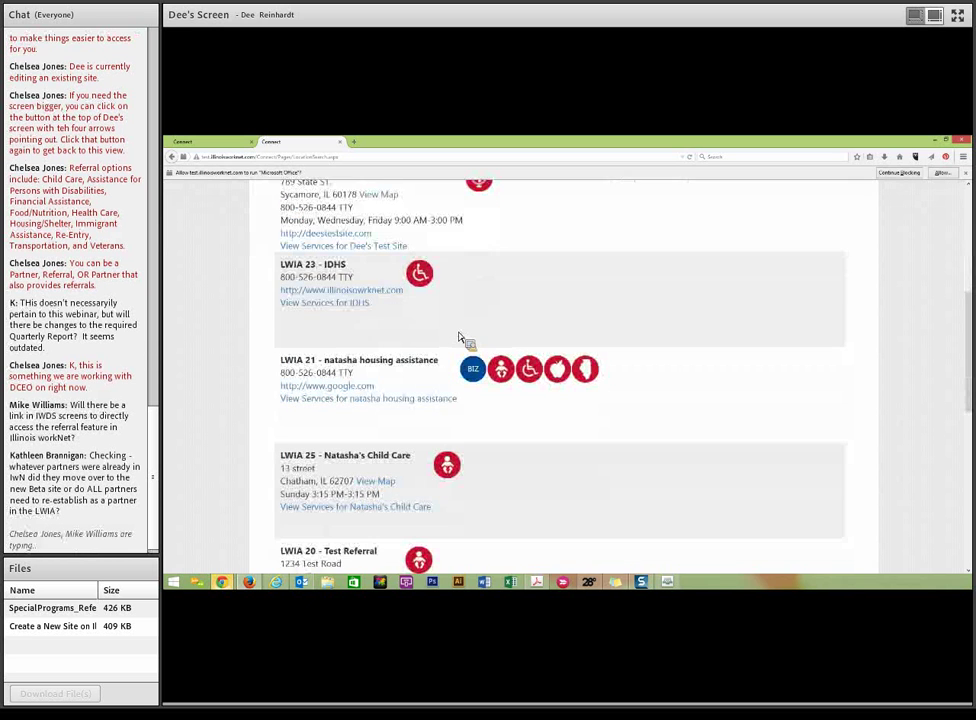
{"action": "scroll", "coordinate": [460, 337], "scroll_direction": "down", "scroll_amount": 6}
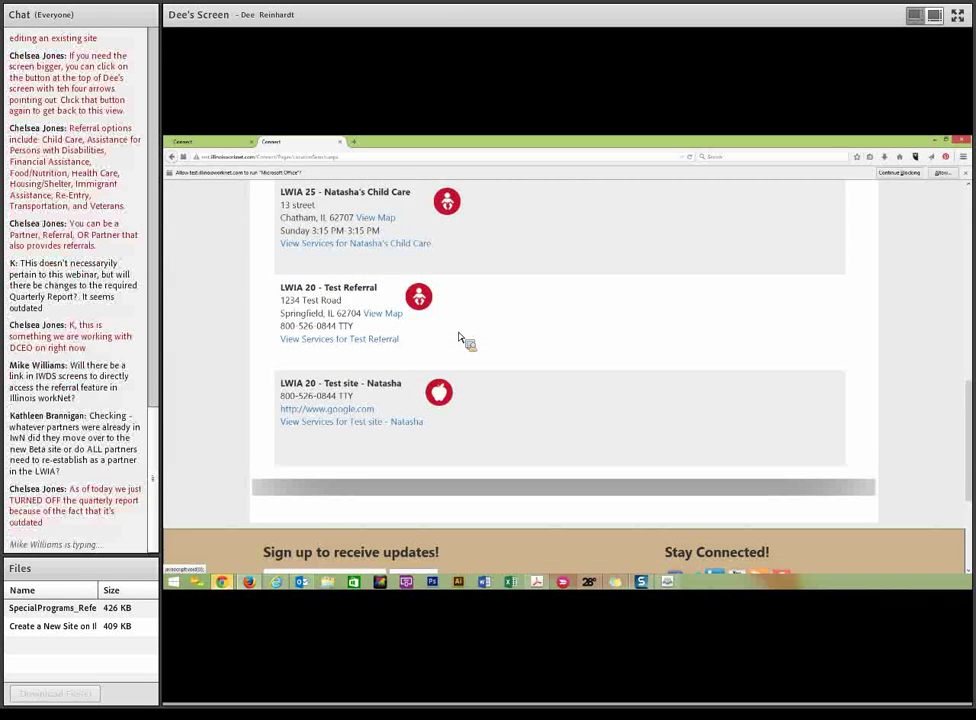
{"action": "scroll", "coordinate": [460, 337], "scroll_direction": "up", "scroll_amount": 5}
{"action": "scroll", "coordinate": [460, 337], "scroll_direction": "up", "scroll_amount": 7}
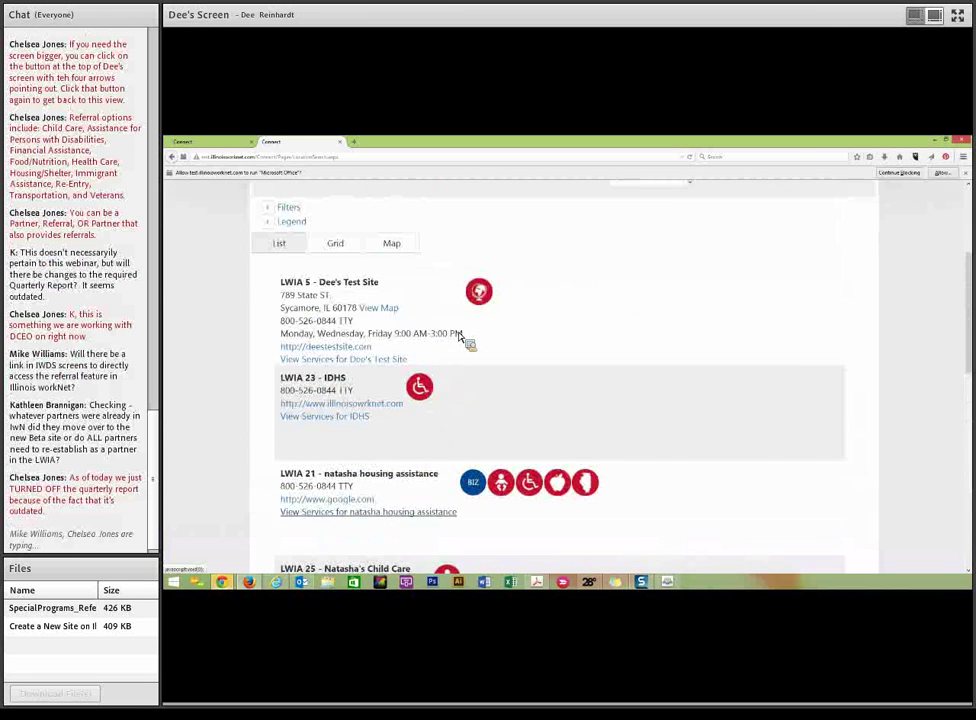
{"action": "scroll", "coordinate": [460, 337], "scroll_direction": "up", "scroll_amount": 3}
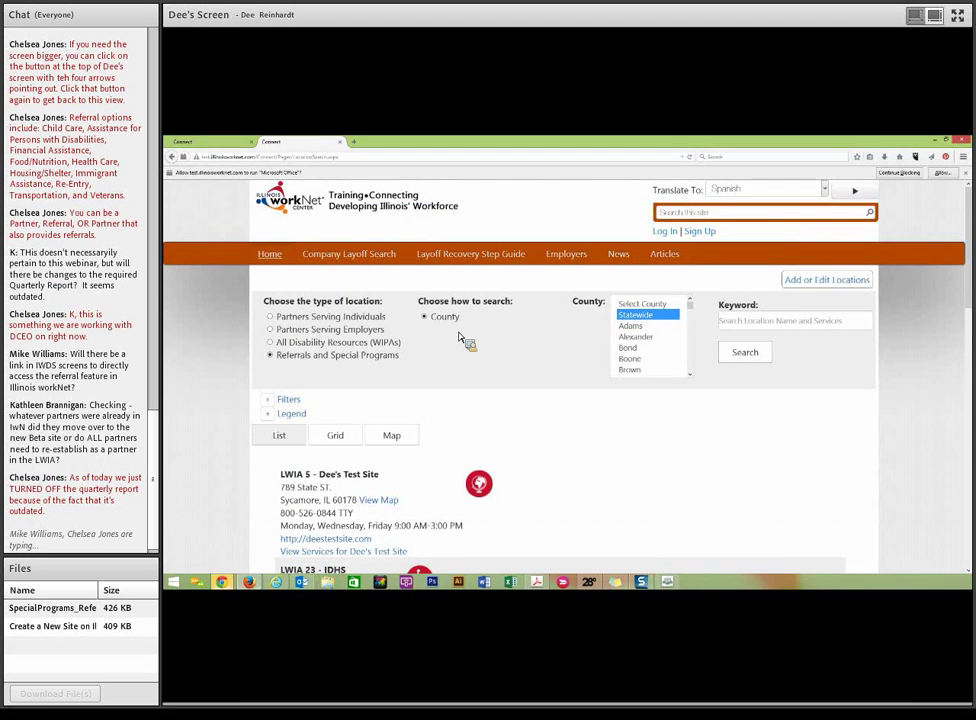
{"action": "left_click", "coordinate": [405, 440]}
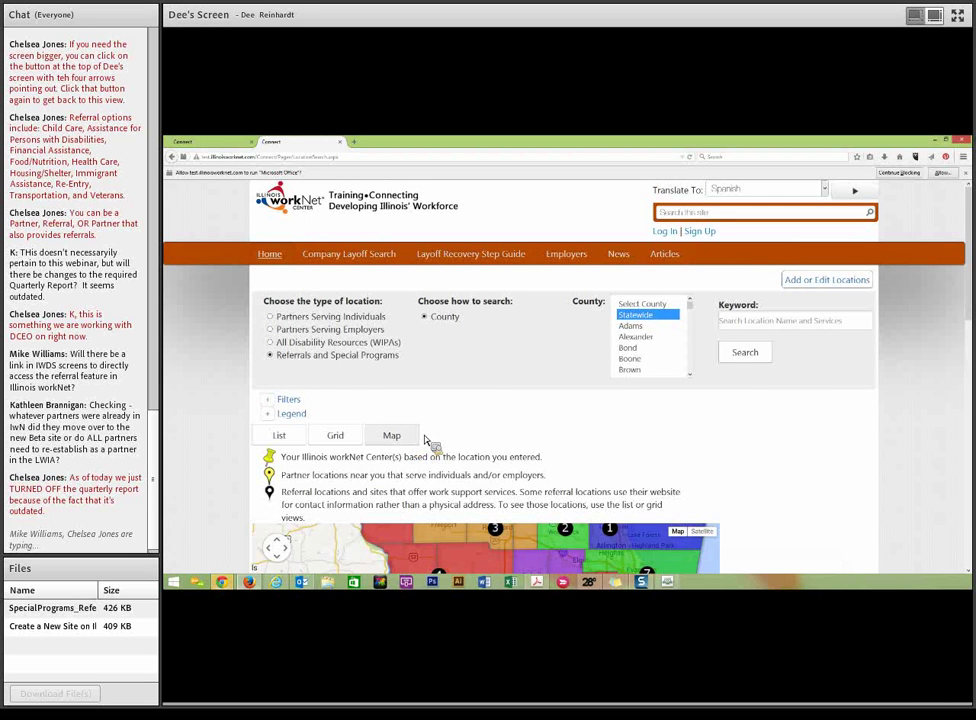
Zoom out to the clustered statewide markers on the Illinois map, then switch to the Grid view.
{"action": "scroll", "coordinate": [682, 448], "scroll_direction": "down", "scroll_amount": 2}
{"action": "scroll", "coordinate": [683, 448], "scroll_direction": "down", "scroll_amount": 2}
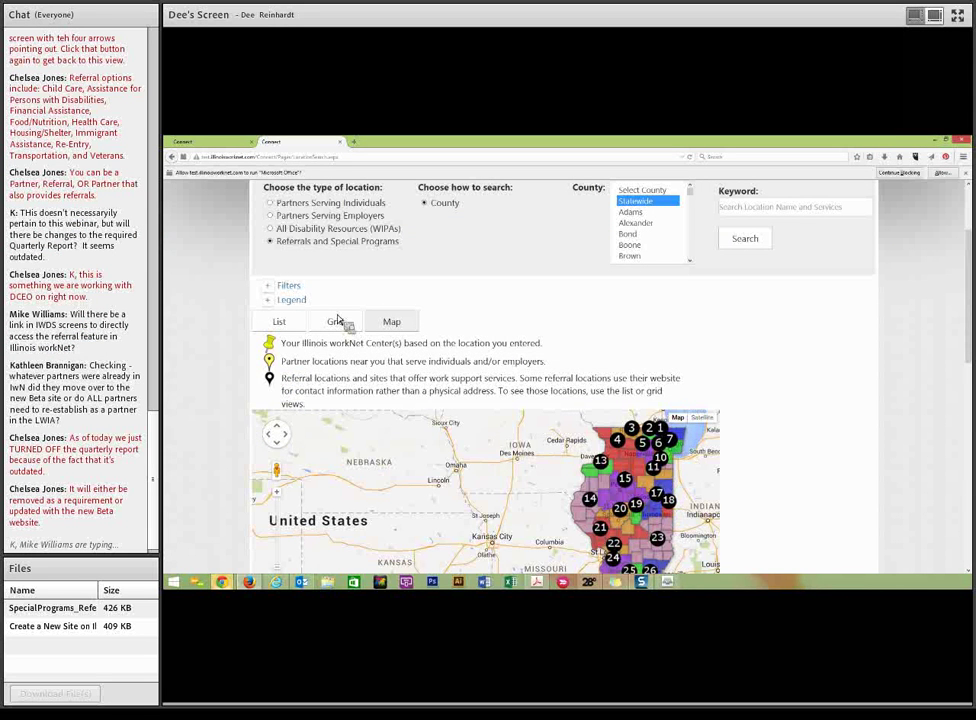
{"action": "left_click", "coordinate": [336, 322]}
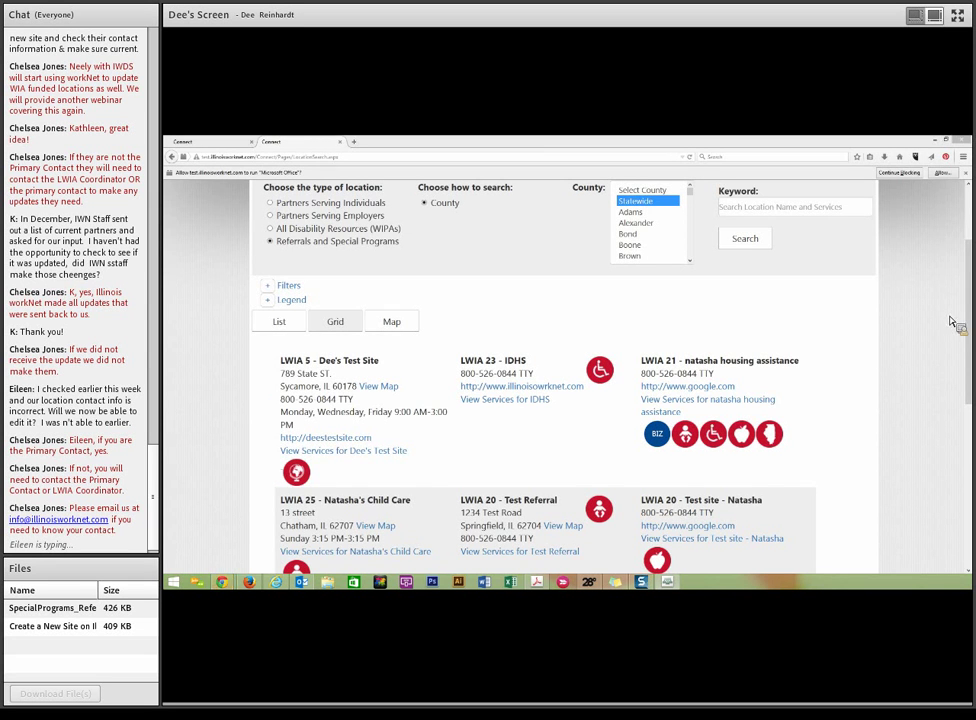
{"action": "scroll", "coordinate": [938, 328], "scroll_direction": "up", "scroll_amount": 3}
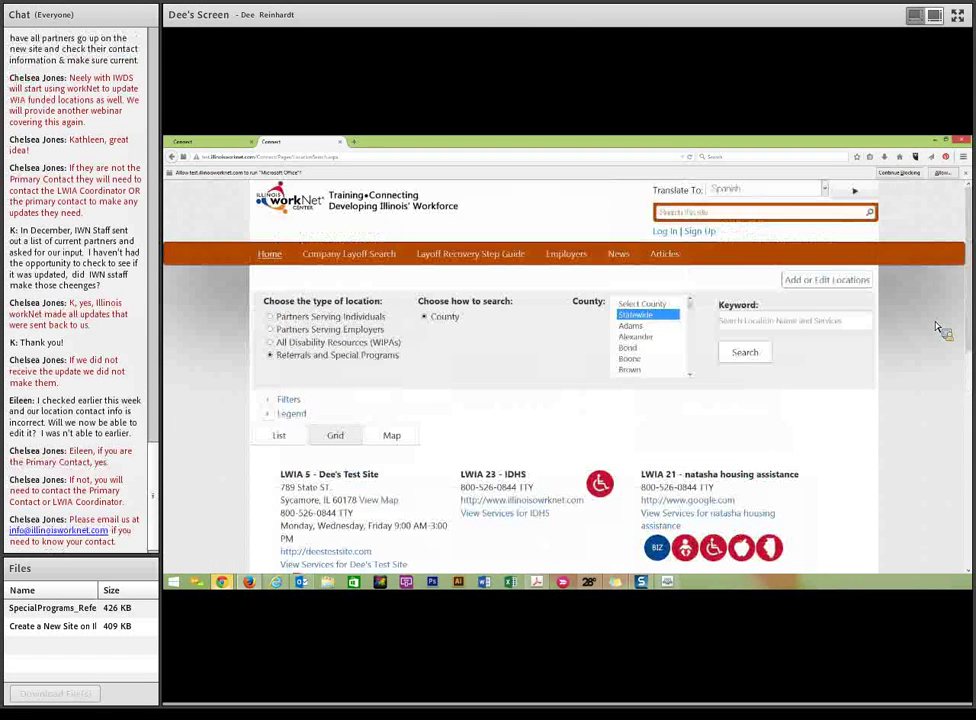